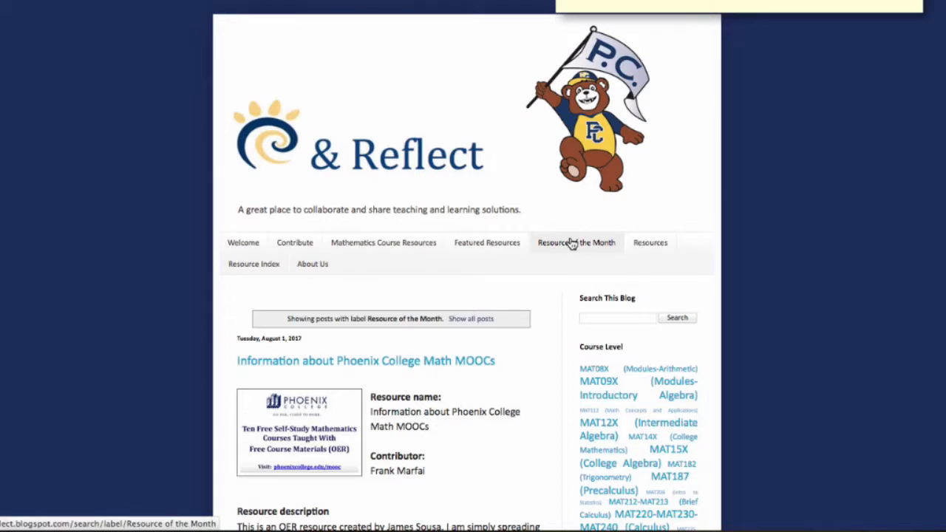
# Step: Browse the Featured Resources and Mathematics Course Resources pages, then go to the Contribute page
pyautogui.click(498, 247)
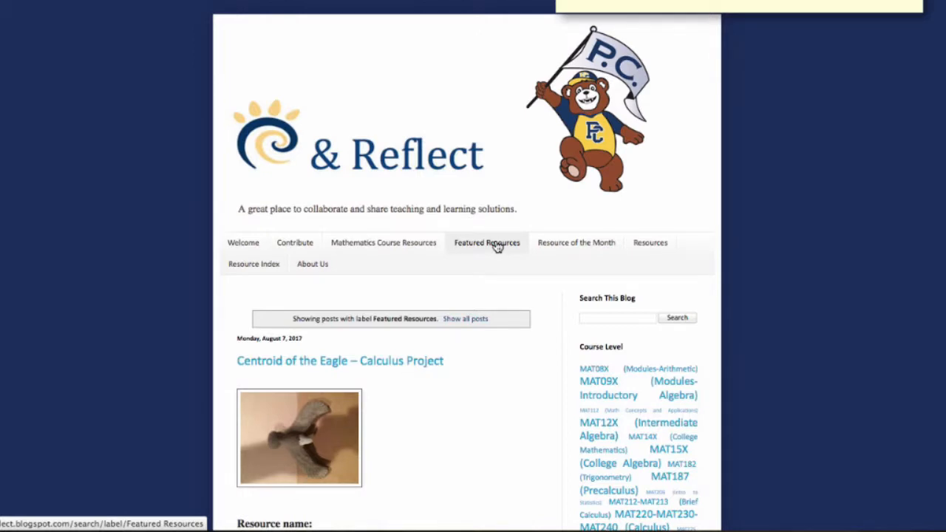
pyautogui.click(406, 247)
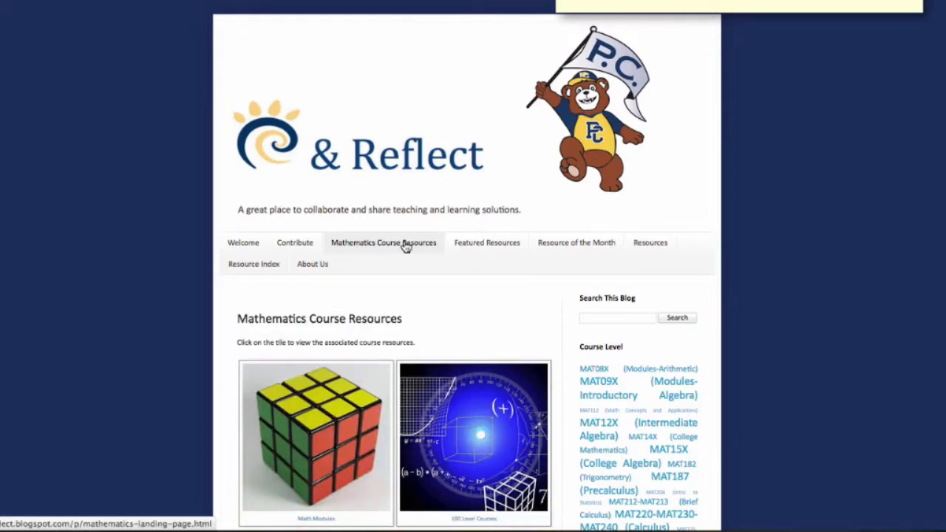
pyautogui.click(308, 246)
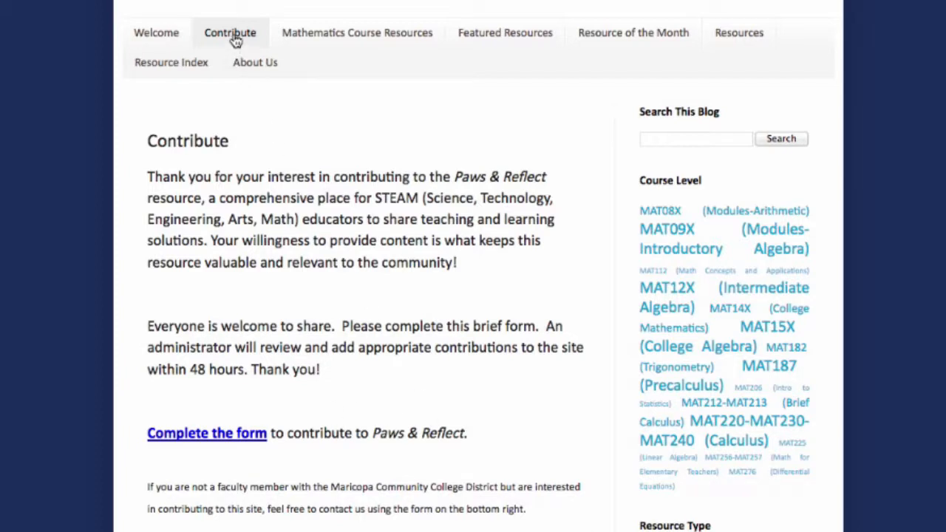
# Step: Follow the 'Complete the form' link and sign in with the employee MEID and password
pyautogui.click(199, 436)
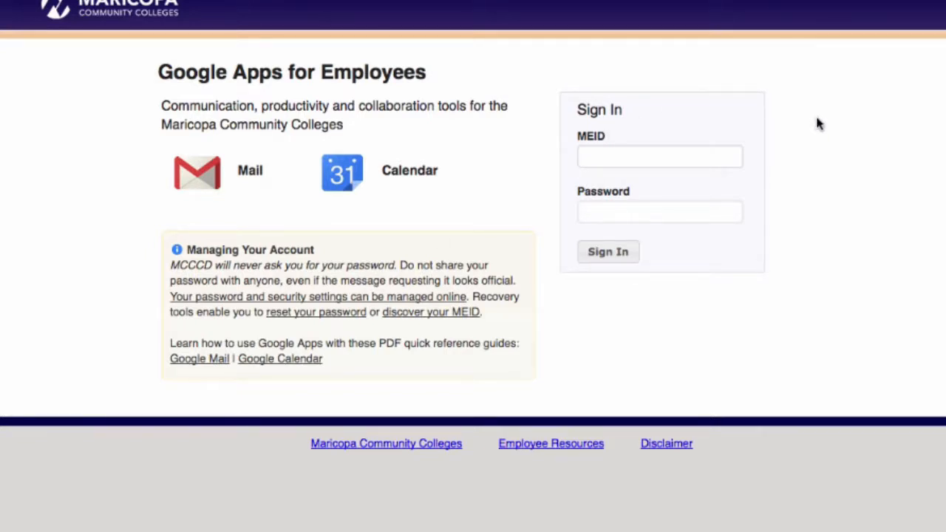
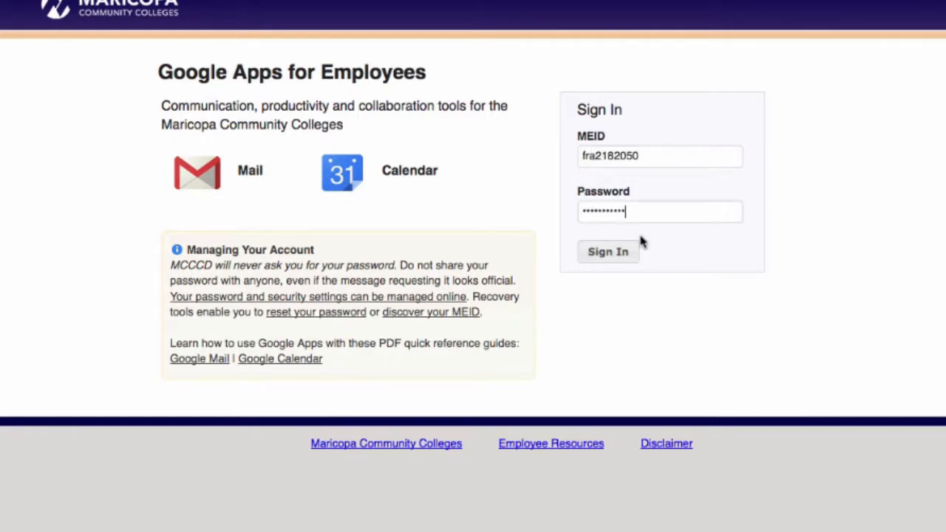
pyautogui.click(612, 252)
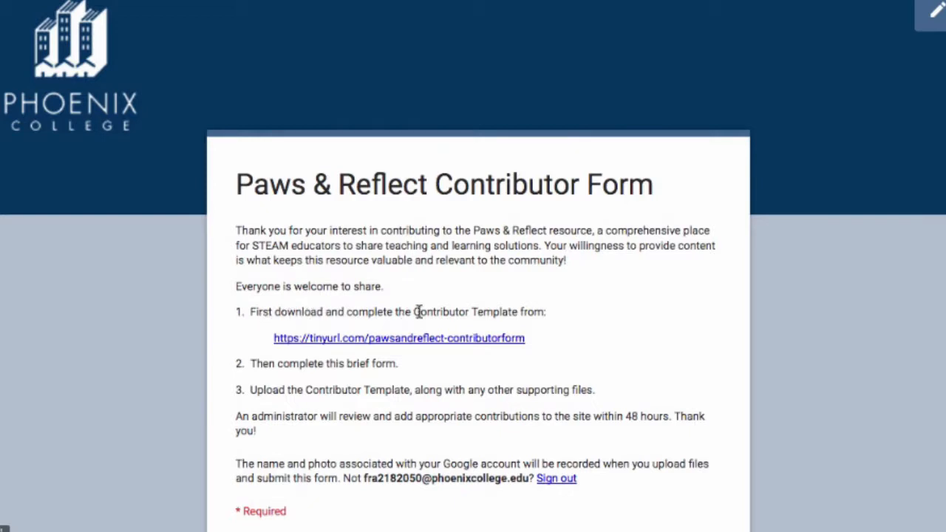
# Step: Open the Contributor Template from the tinyurl link and save the downloaded file
pyautogui.click(393, 343)
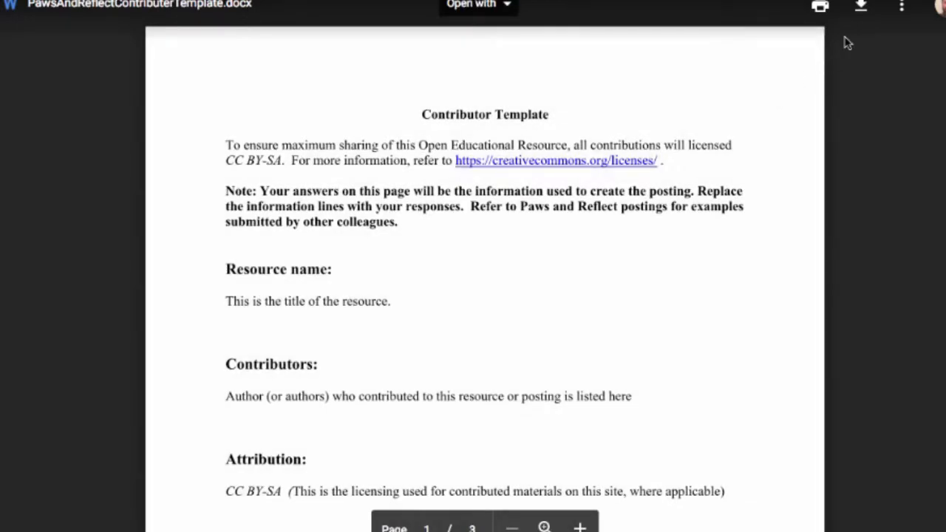
pyautogui.click(864, 10)
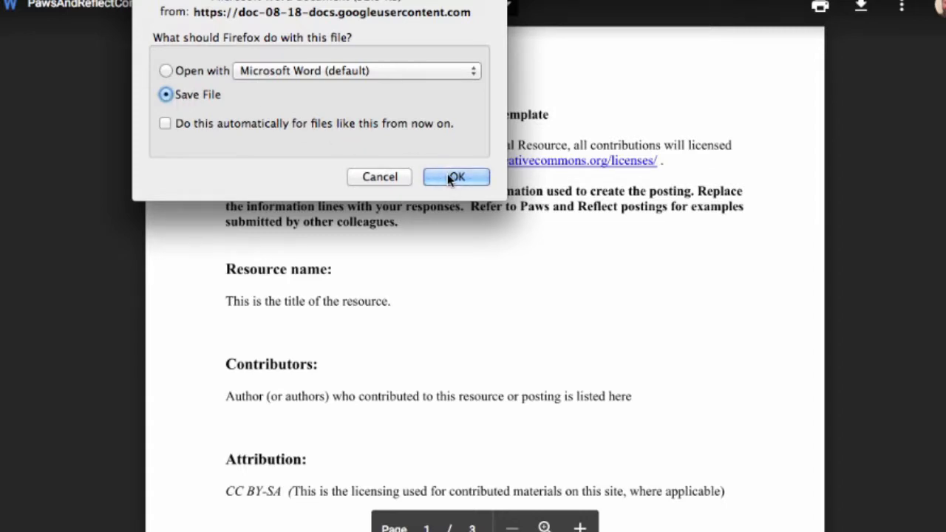
pyautogui.click(448, 176)
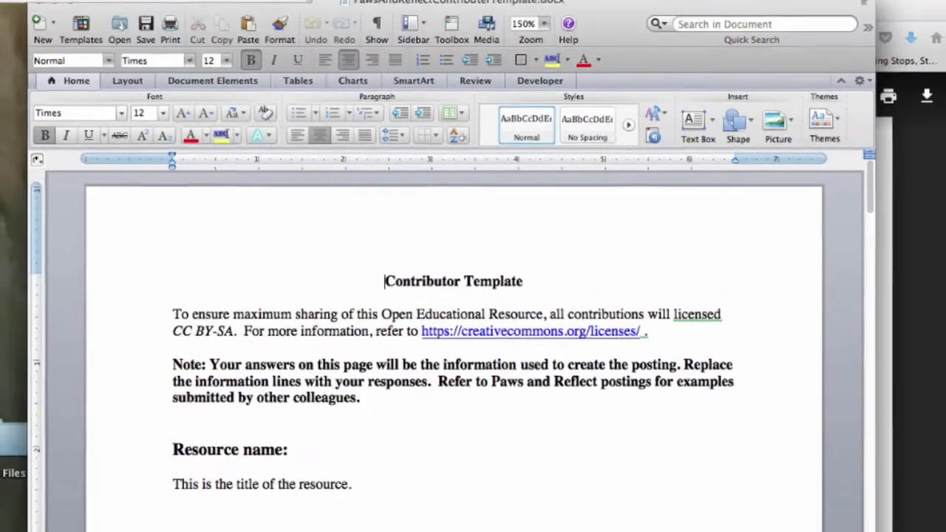
# Step: Save the template to the Desktop as PawsAndReflectContributerTemplate-CalculusCentroid.docx
pyautogui.click(21, 9)
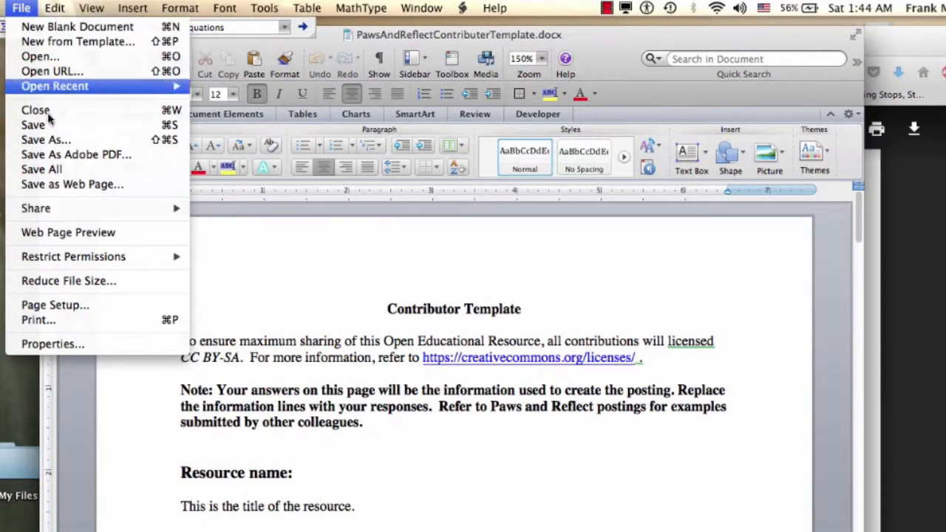
pyautogui.click(52, 144)
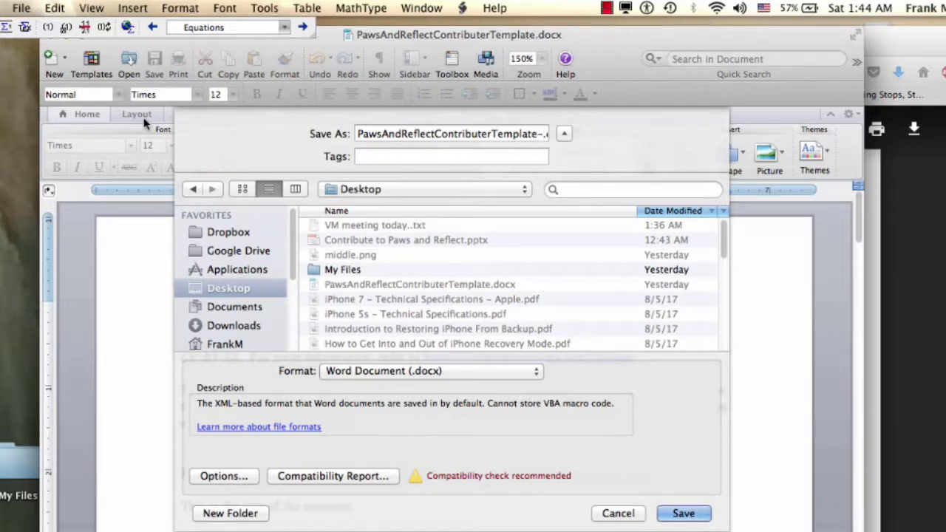
pyautogui.write('Calusu')
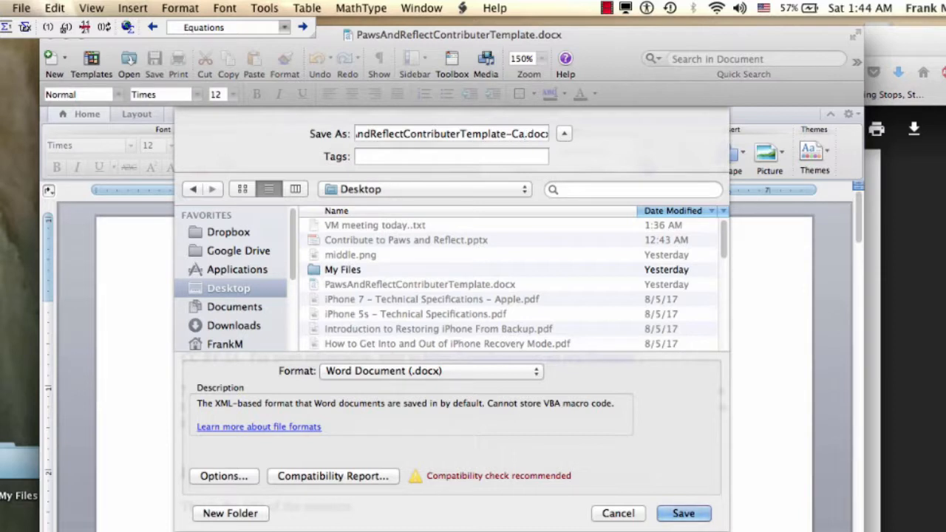
pyautogui.press('BackSpace')
pyautogui.press('BackSpace')
pyautogui.press('BackSpace')
pyautogui.write('culusCent')
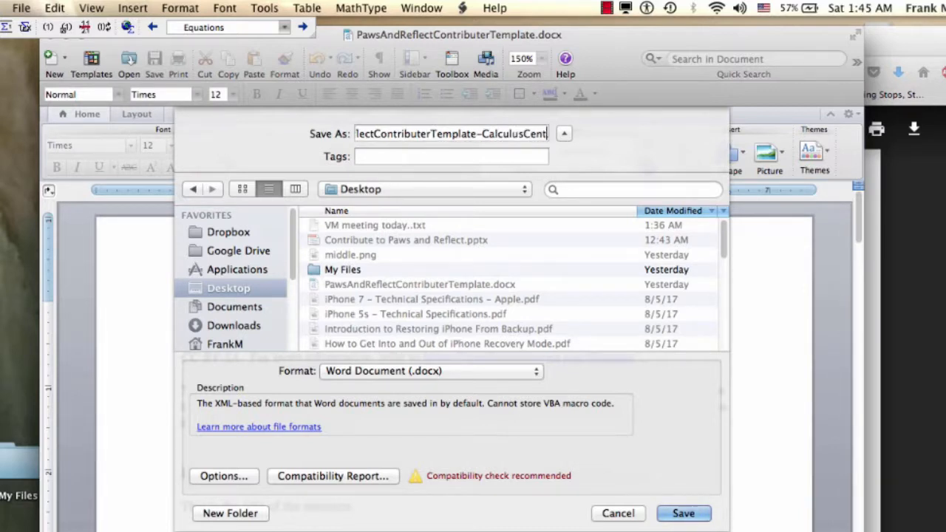
pyautogui.write('roid.dc')
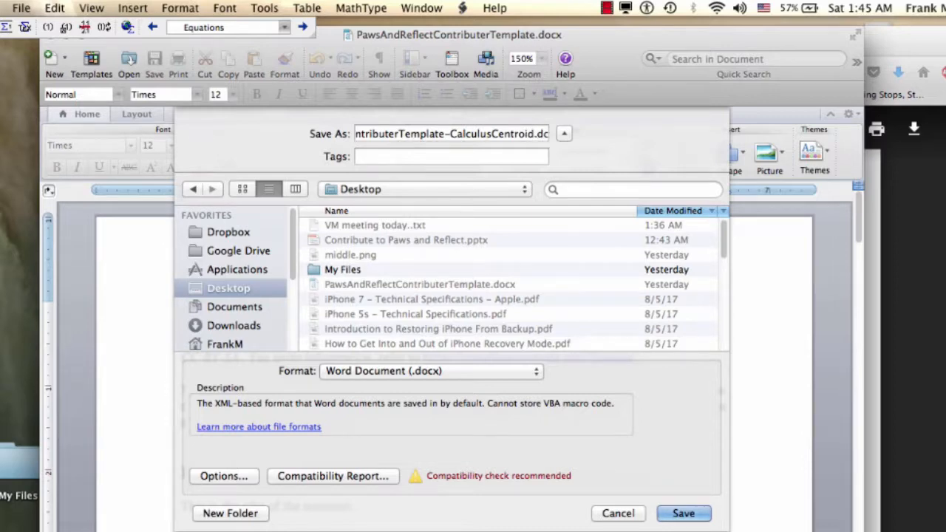
pyautogui.click(683, 513)
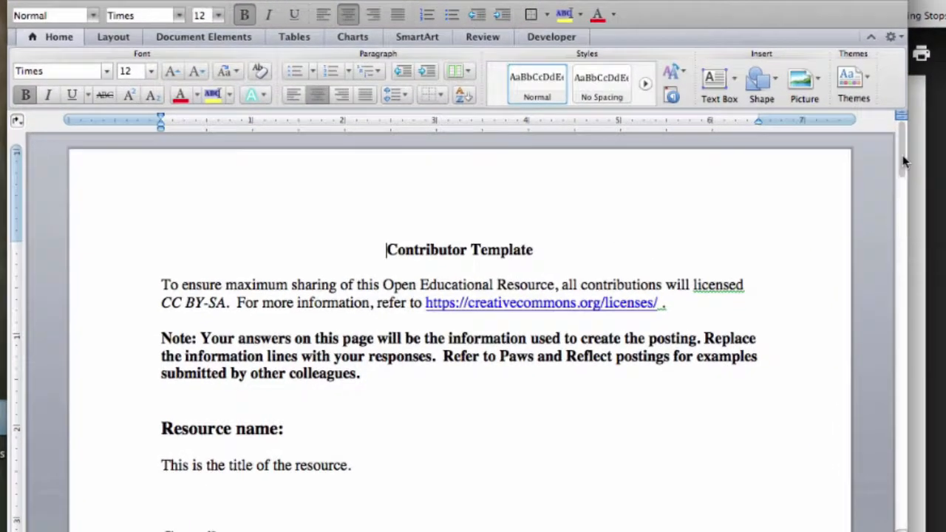
# Step: Replace the Resource name placeholder with 'Centroid of the Eagle - Calculus Project'
pyautogui.moveTo(903, 157); pyautogui.dragTo(902, 209)
pyautogui.moveTo(944, 115); pyautogui.dragTo(945, 76)
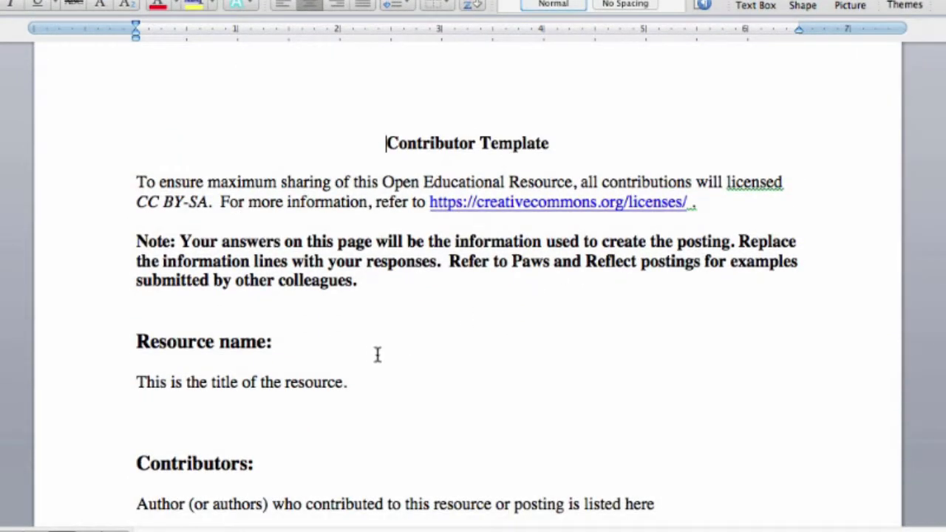
pyautogui.moveTo(348, 381); pyautogui.dragTo(147, 393)
pyautogui.write('Center')
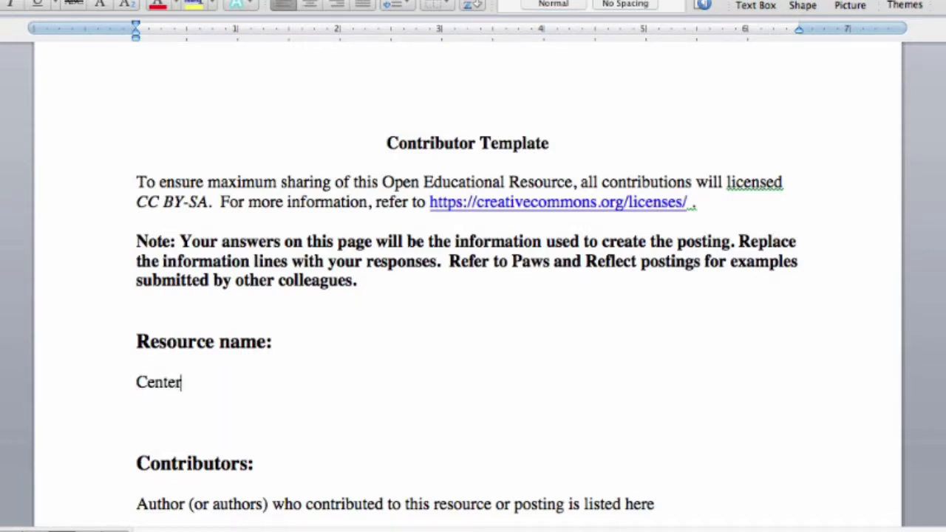
pyautogui.press('BackSpace')
pyautogui.press('BackSpace')
pyautogui.write('roid of the Eag')
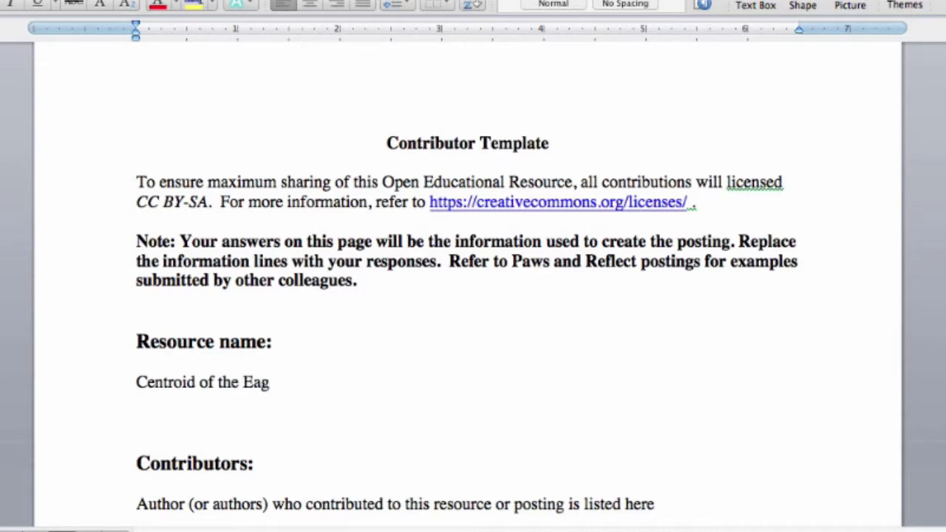
pyautogui.write('le - Calc')
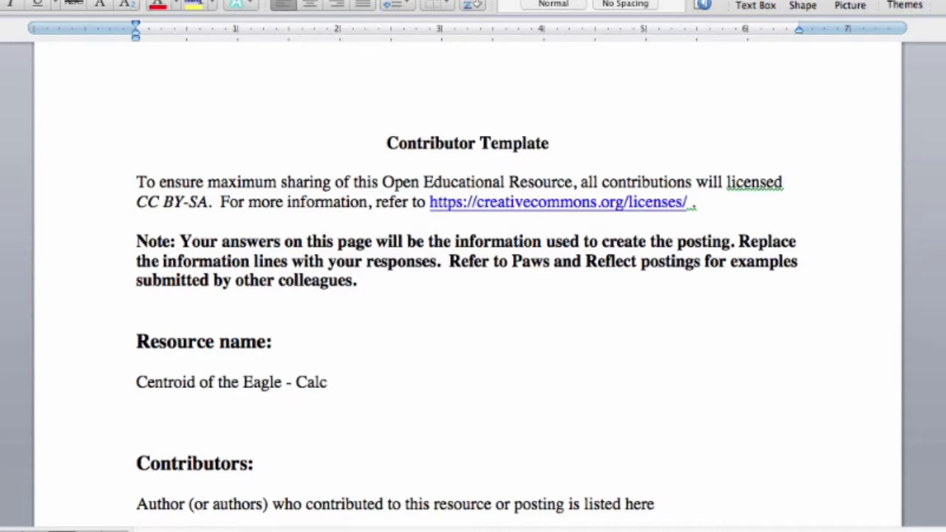
pyautogui.write('ulus Project')
# Step: Scroll through the remaining sections to check how it was used, downloadables and search terms
pyautogui.scroll(-2, 497, 381)
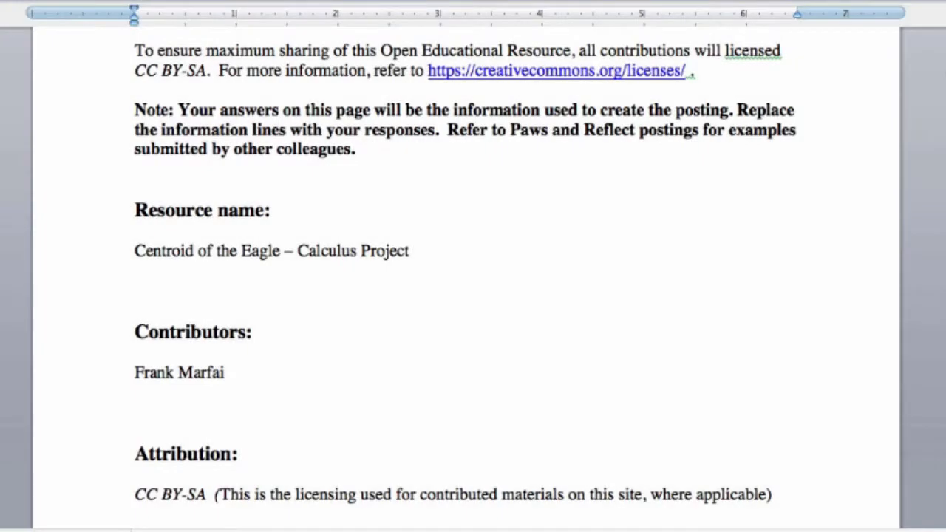
pyautogui.scroll(-3, 837, 43)
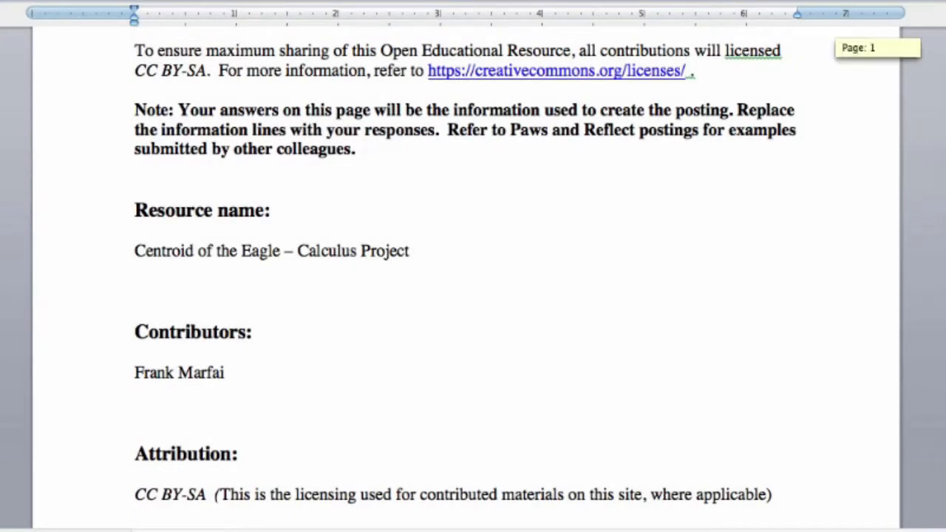
pyautogui.scroll(-15, 464, 285)
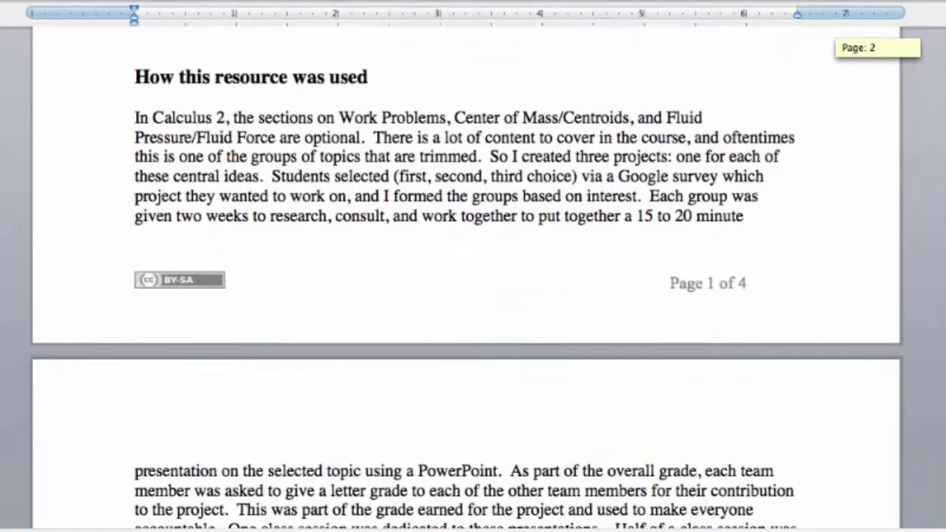
pyautogui.scroll(-15, 464, 285)
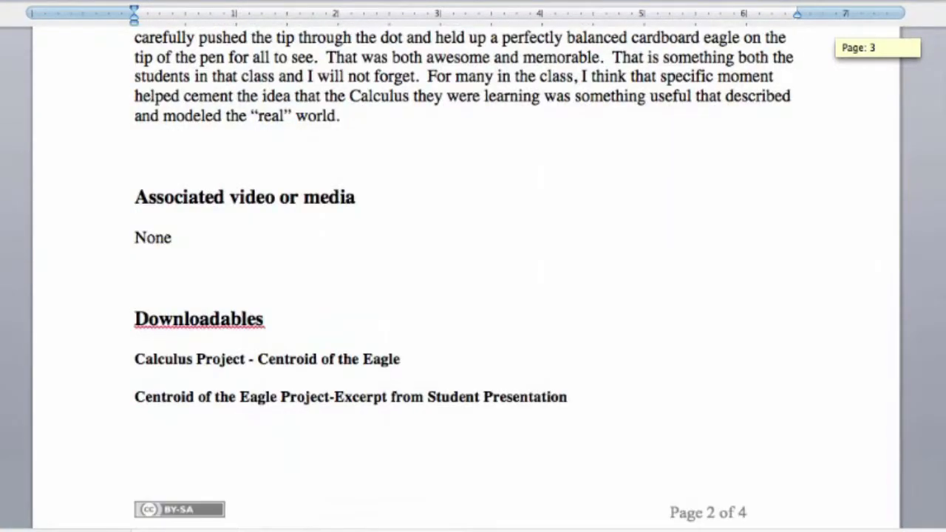
pyautogui.scroll(-5, 473, 284)
pyautogui.scroll(2, 655, 247)
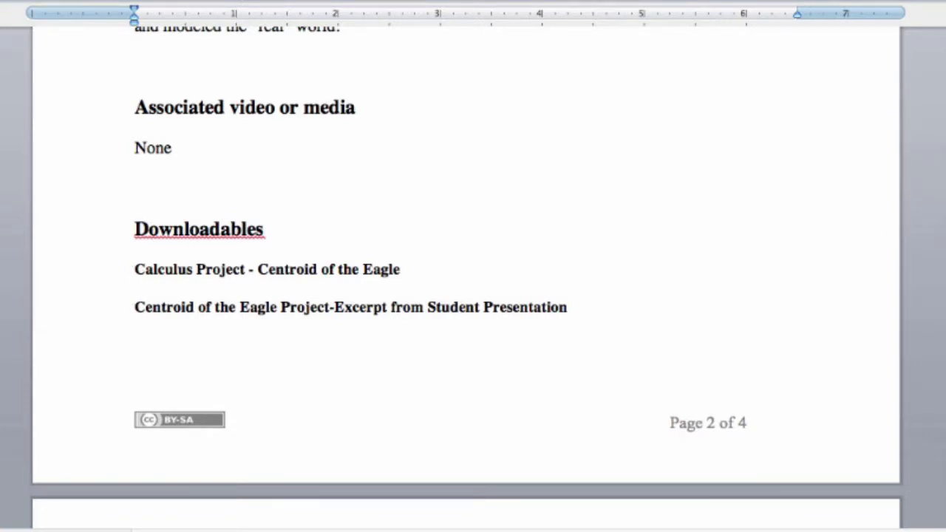
pyautogui.scroll(-10, 467, 262)
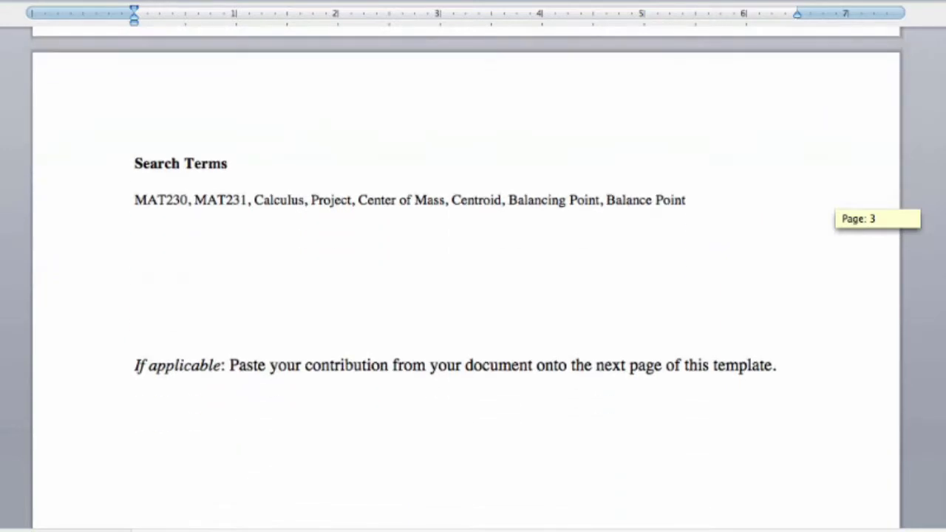
pyautogui.moveTo(944, 265); pyautogui.dragTo(945, 344)
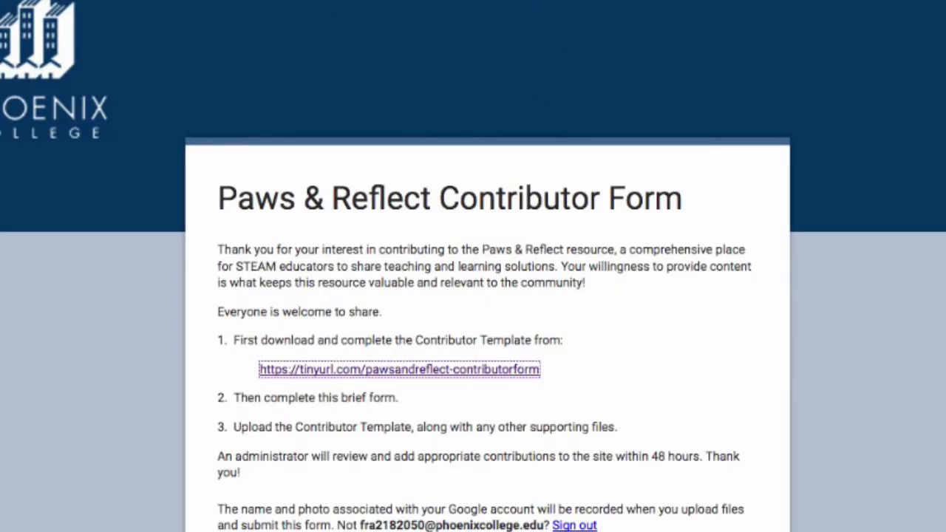
pyautogui.scroll(-6, 473, 266)
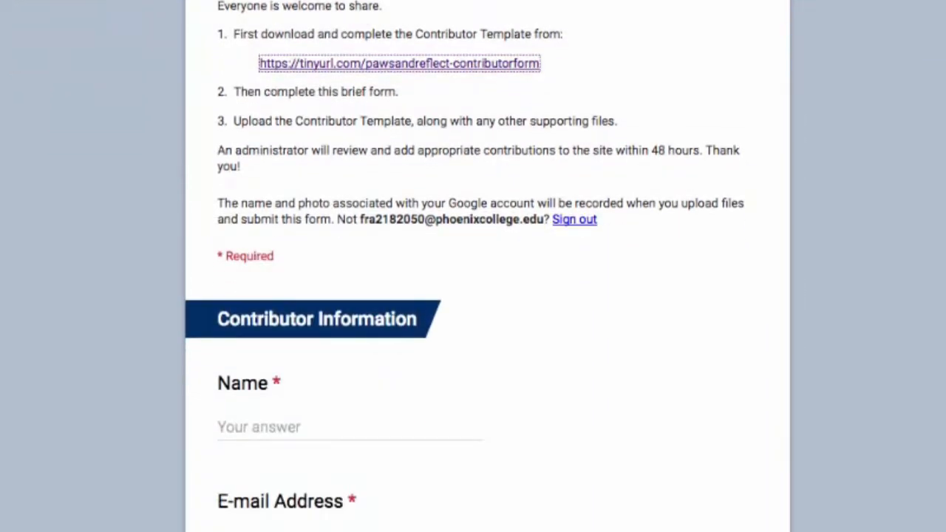
pyautogui.scroll(-12, 473, 266)
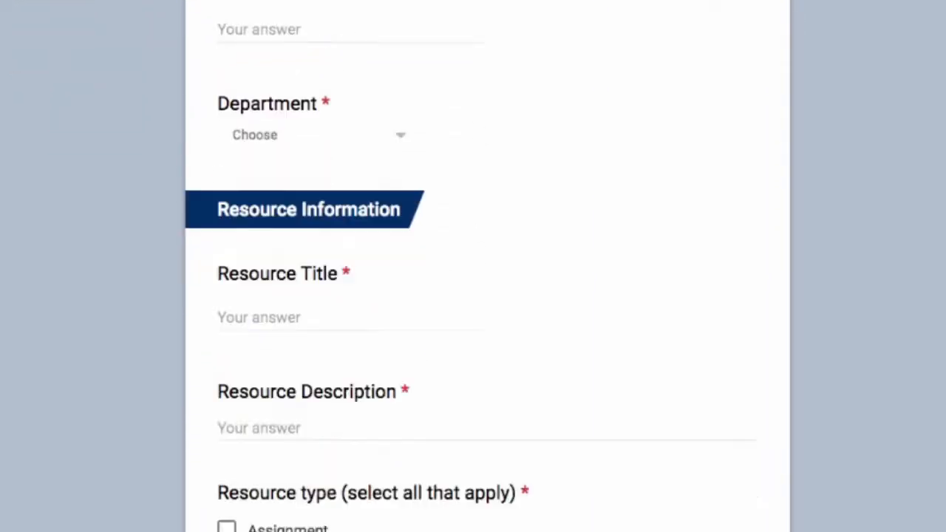
pyautogui.scroll(-15, 473, 266)
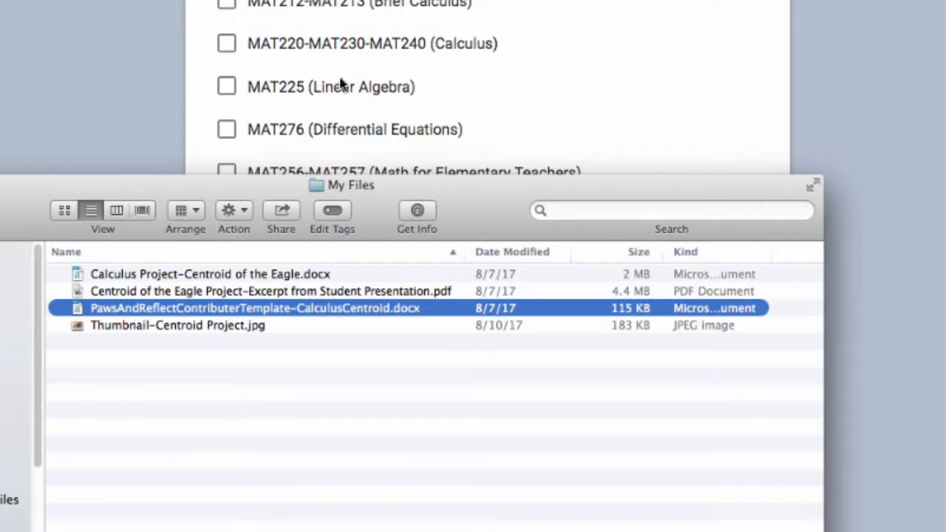
pyautogui.click(917, 141)
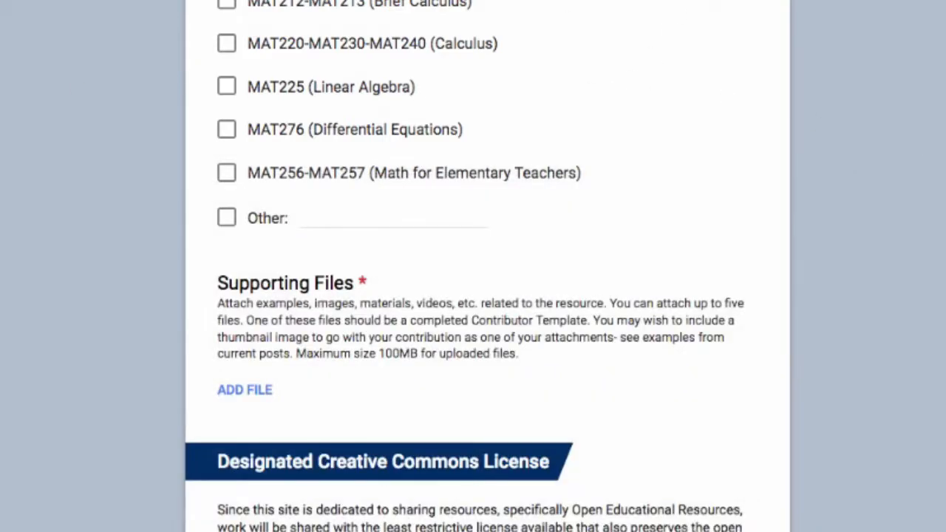
pyautogui.scroll(20, 488, 266)
pyautogui.scroll(-4, 488, 267)
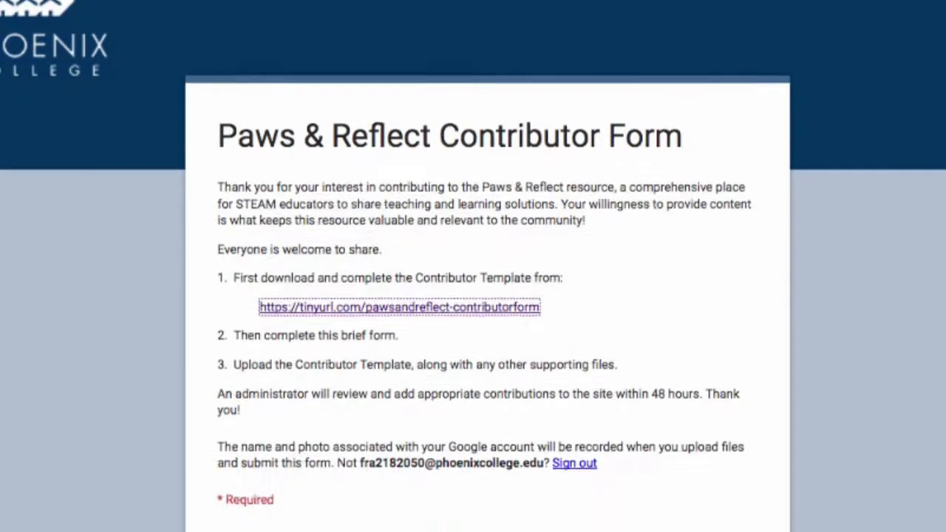
pyautogui.scroll(-3, 488, 266)
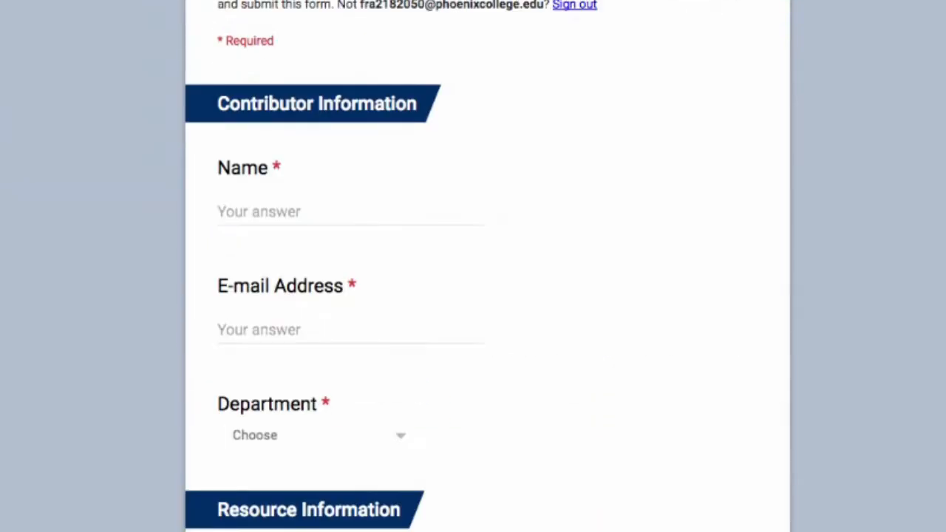
# Step: Enter the contributor's name and e-mail address, and choose Mathematics as the Department
pyautogui.click(239, 210)
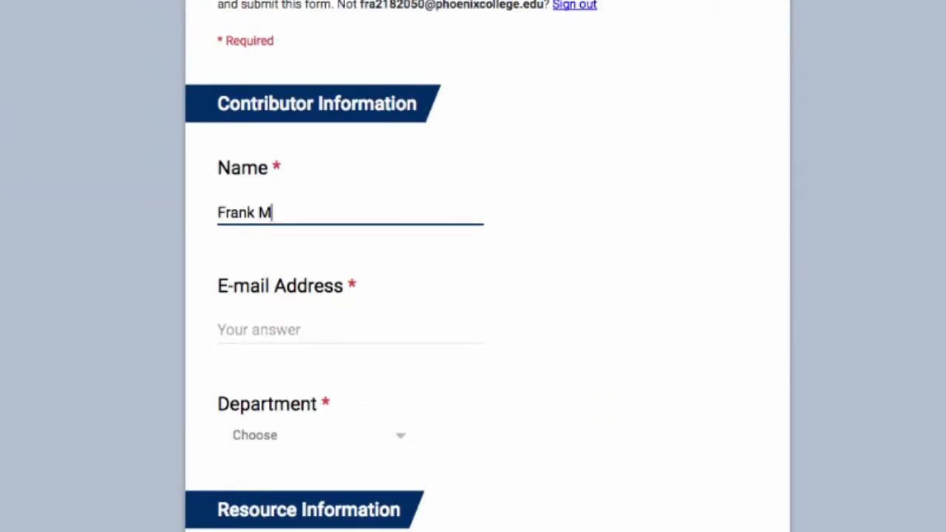
pyautogui.press('Tab')
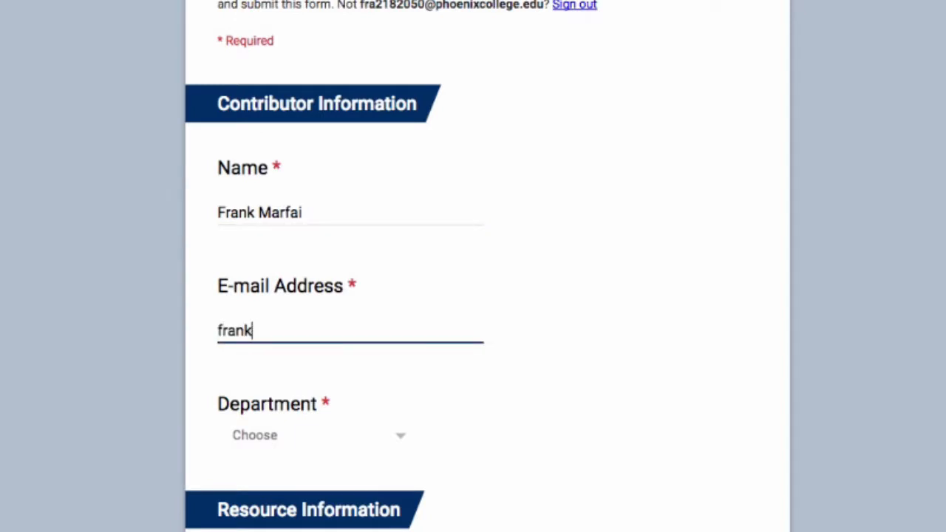
pyautogui.press('Tab')
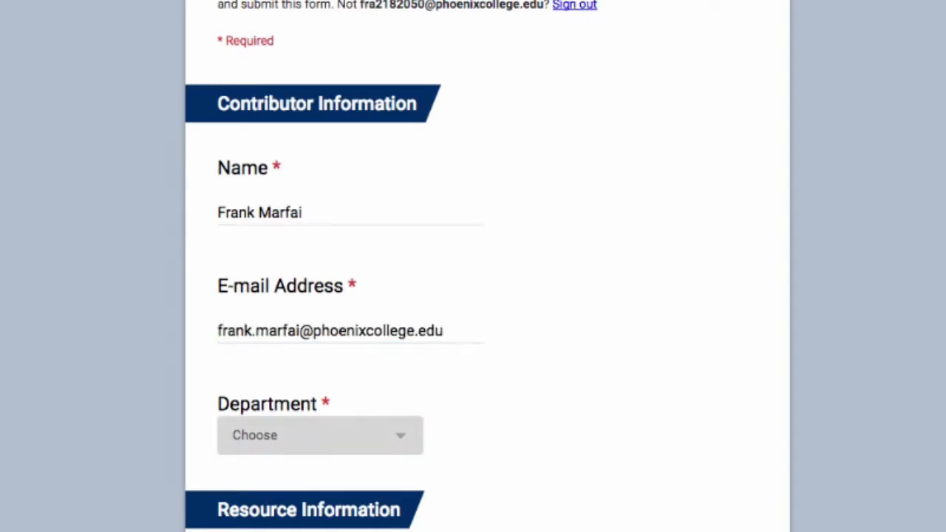
pyautogui.click(408, 438)
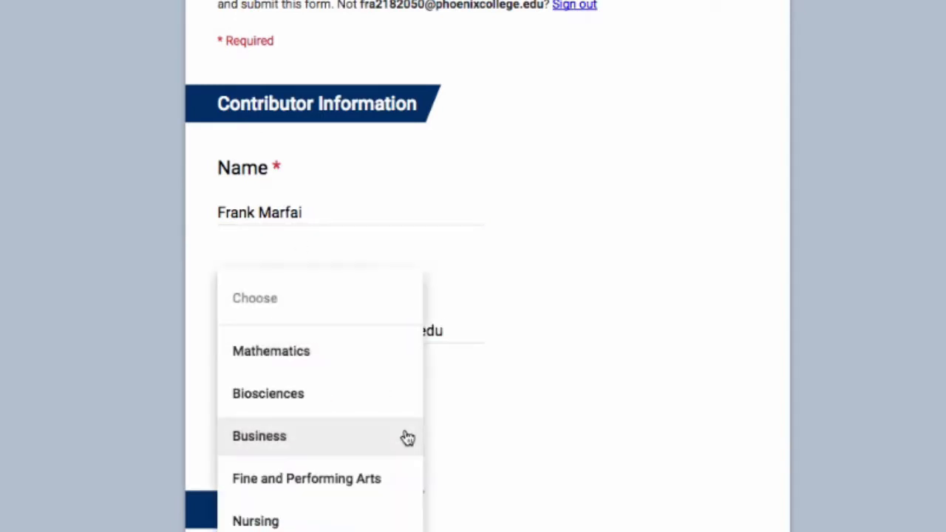
pyautogui.click(349, 361)
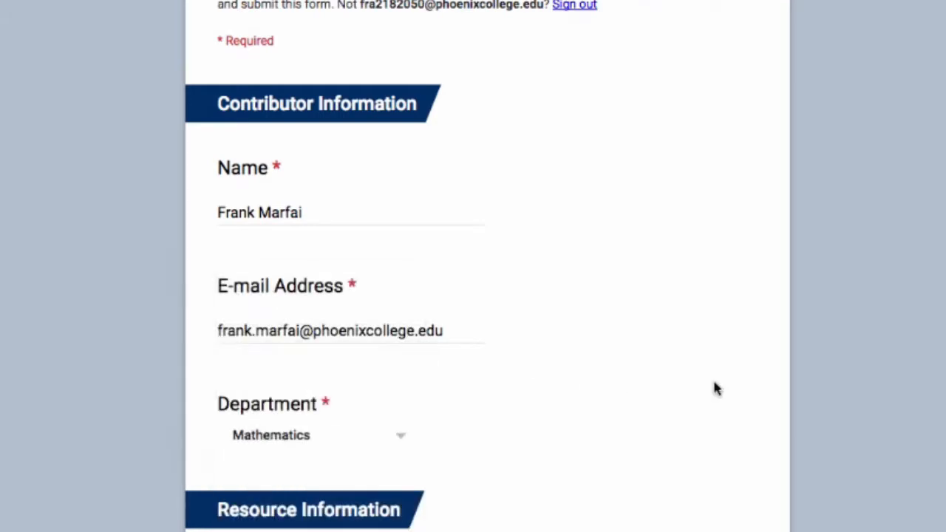
pyautogui.scroll(-5, 944, 197)
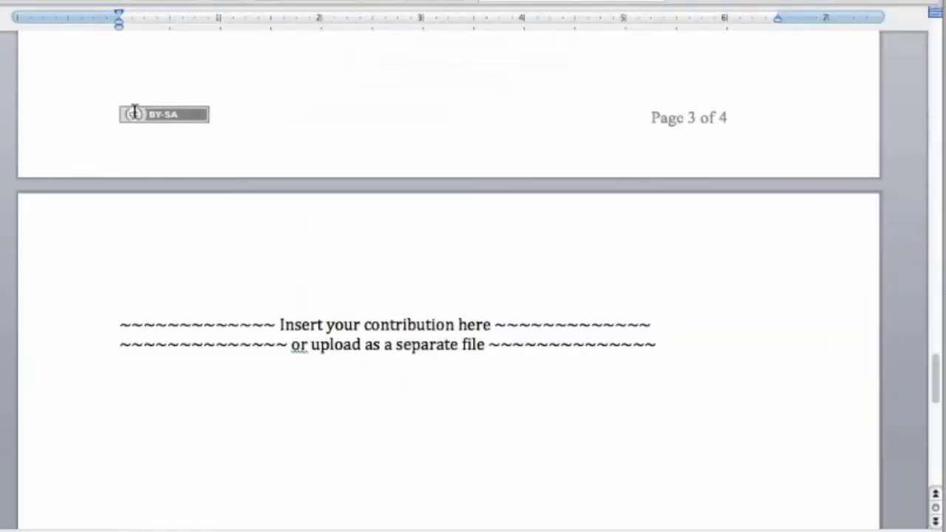
# Step: Copy the resource name from the template into Resource Title
pyautogui.moveTo(936, 401); pyautogui.dragTo(897, 76)
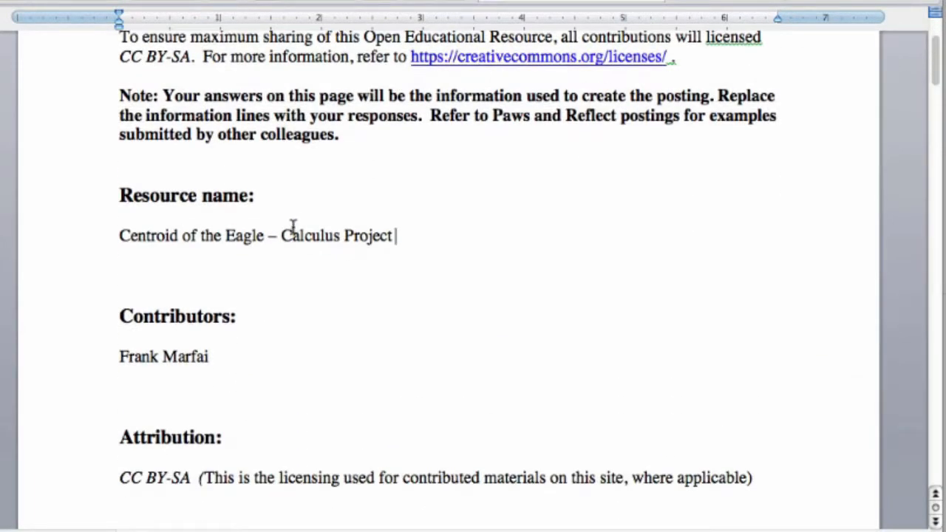
pyautogui.moveTo(399, 235); pyautogui.dragTo(127, 239)
pyautogui.hotkey('ctrl', 'c')
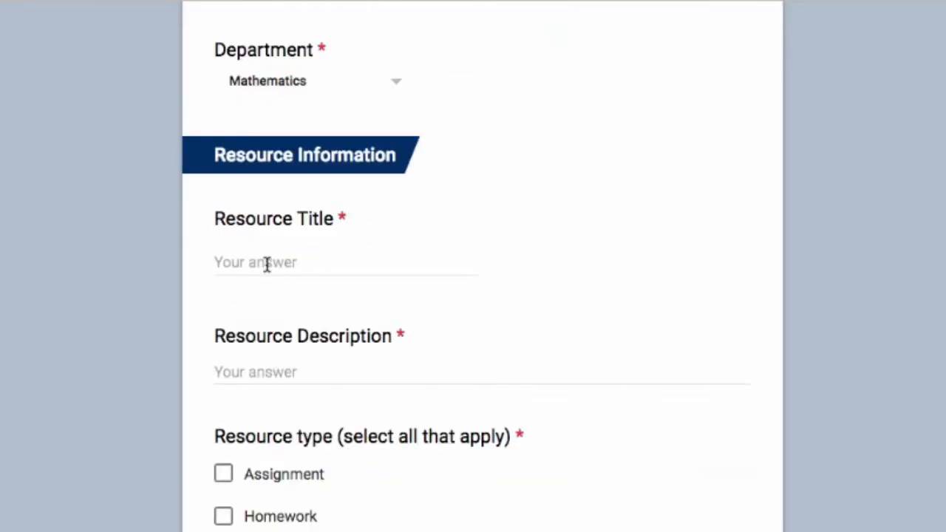
pyautogui.click(260, 259)
pyautogui.hotkey('ctrl', 'v')
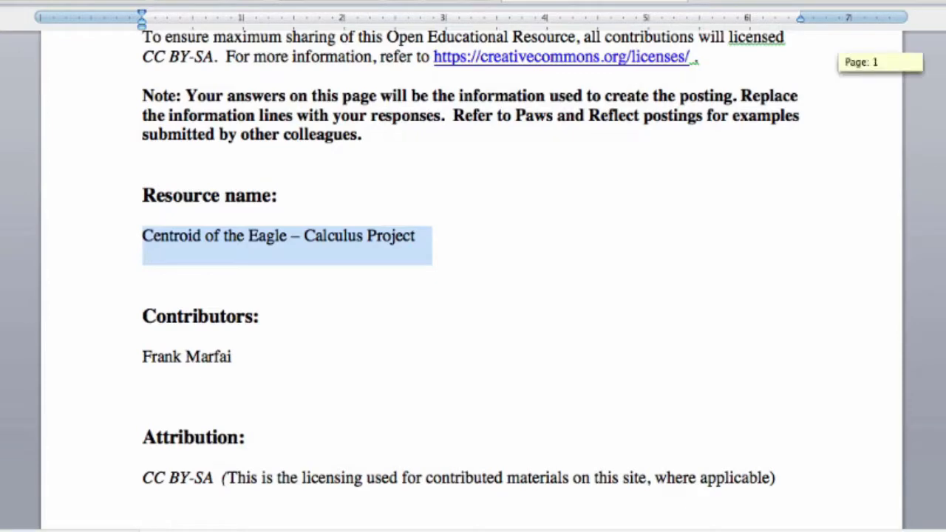
# Step: Copy the template's description paragraph into Resource Description
pyautogui.scroll(-5, 474, 295)
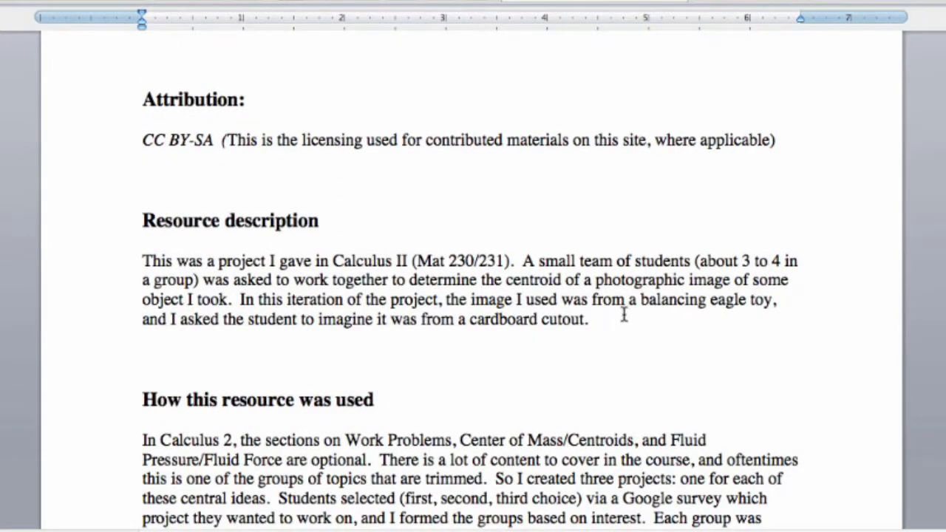
pyautogui.moveTo(596, 325); pyautogui.dragTo(139, 265)
pyautogui.press('super+c')
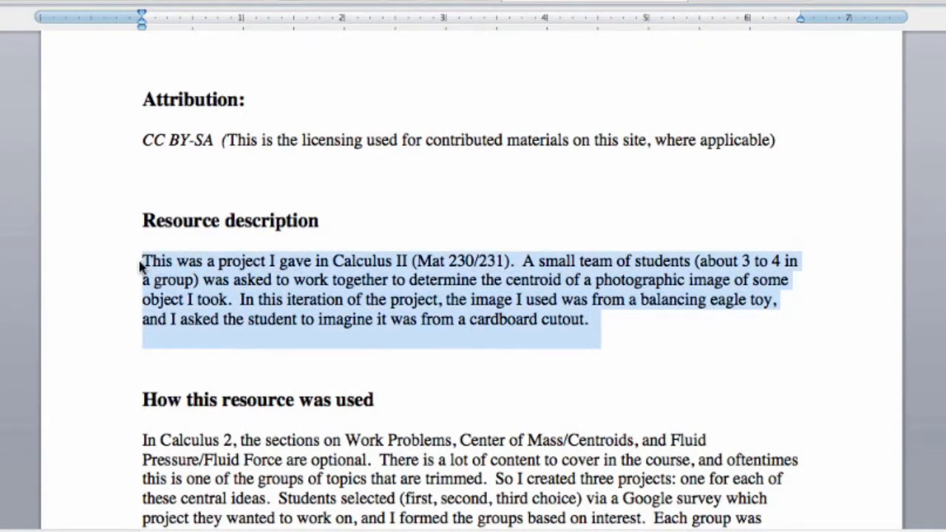
pyautogui.press('super+Tab')
pyautogui.click(284, 280)
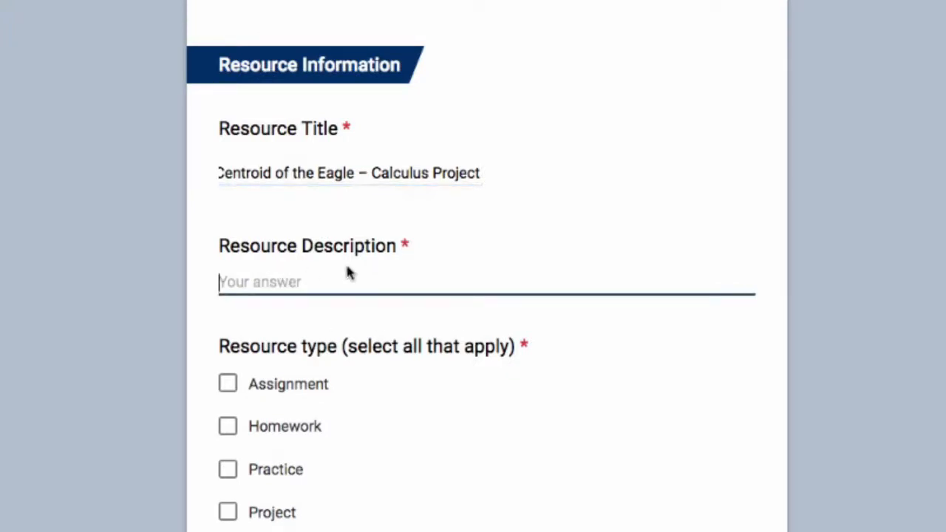
pyautogui.press('super+v')
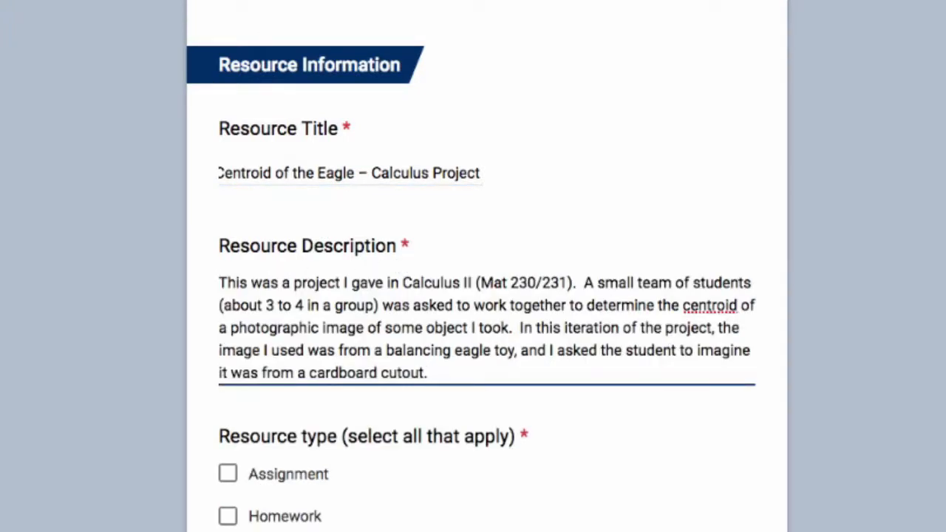
# Step: Tick Project as the resource type
pyautogui.scroll(-3, 754, 232)
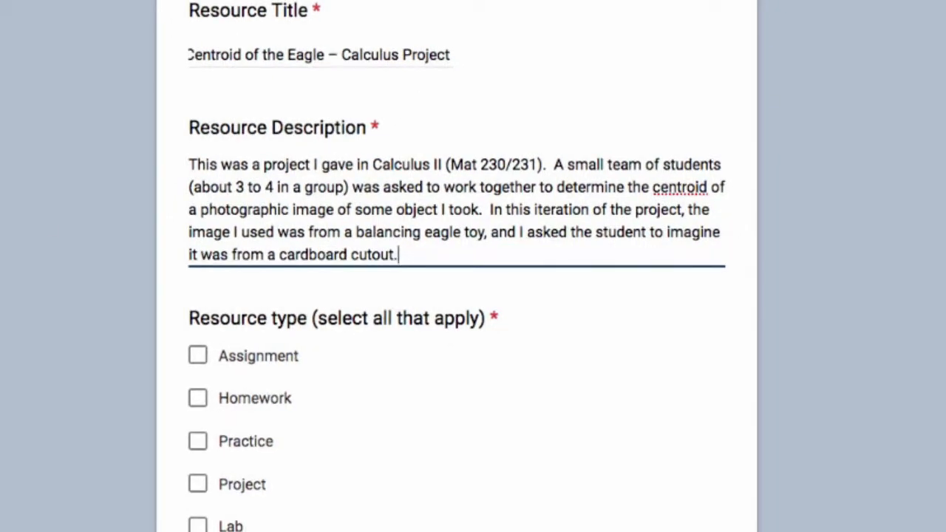
pyautogui.scroll(-5, 457, 296)
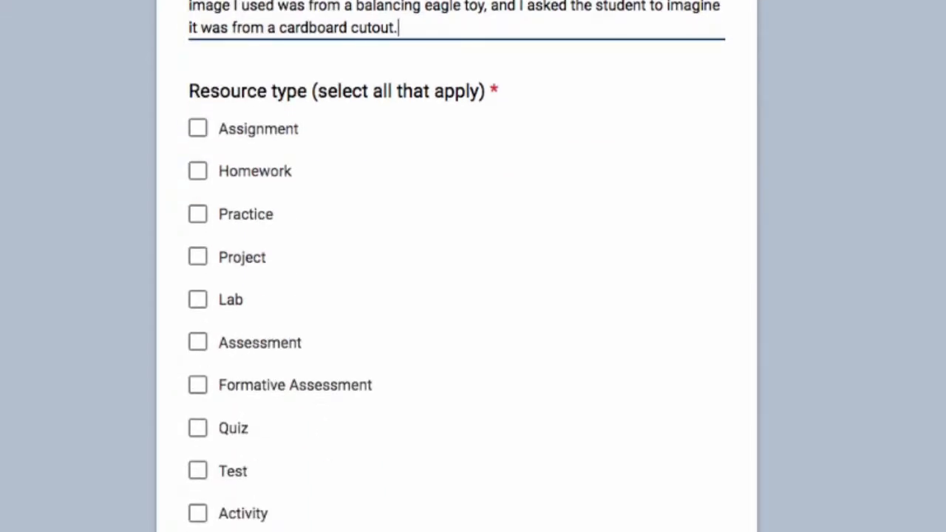
pyautogui.scroll(-1, 457, 266)
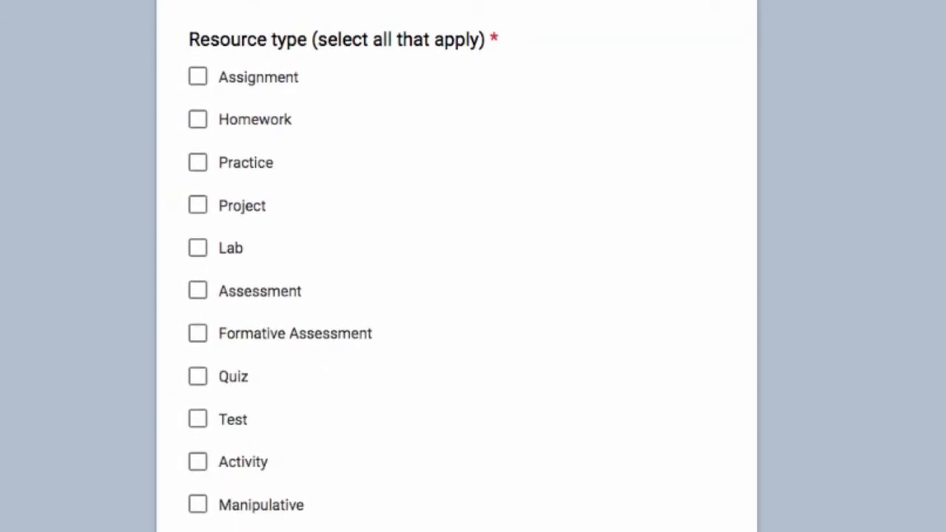
pyautogui.scroll(-1, 344, 266)
pyautogui.click(196, 177)
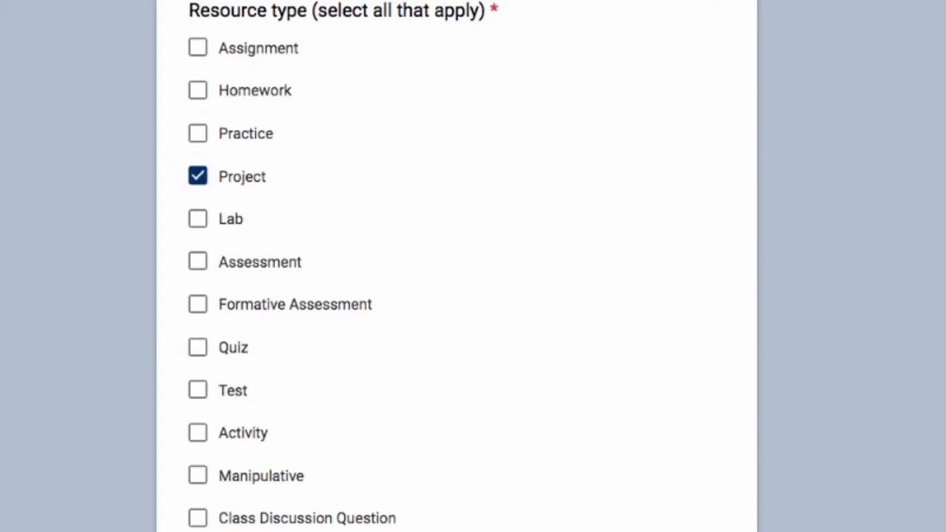
# Step: Tick Face-to-Face and Hybrid under Course Format
pyautogui.scroll(-8, 808, 329)
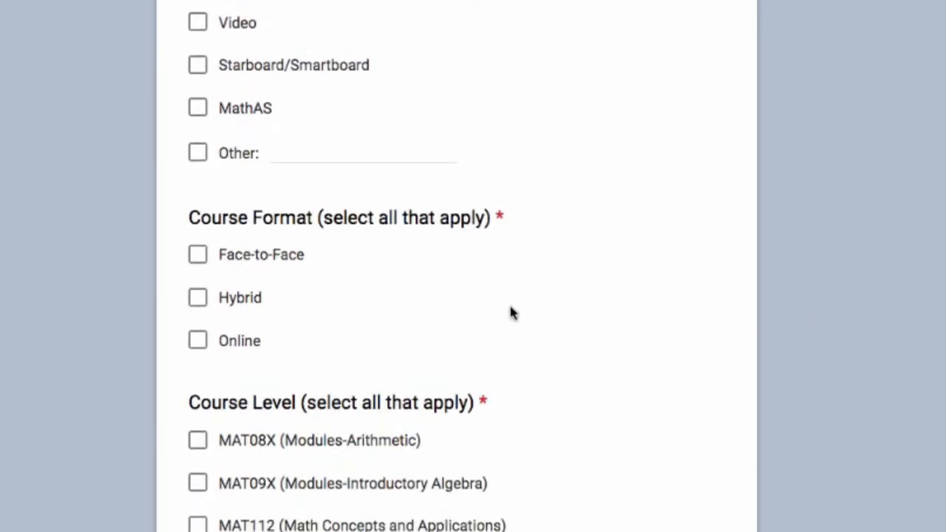
pyautogui.click(198, 255)
pyautogui.click(196, 303)
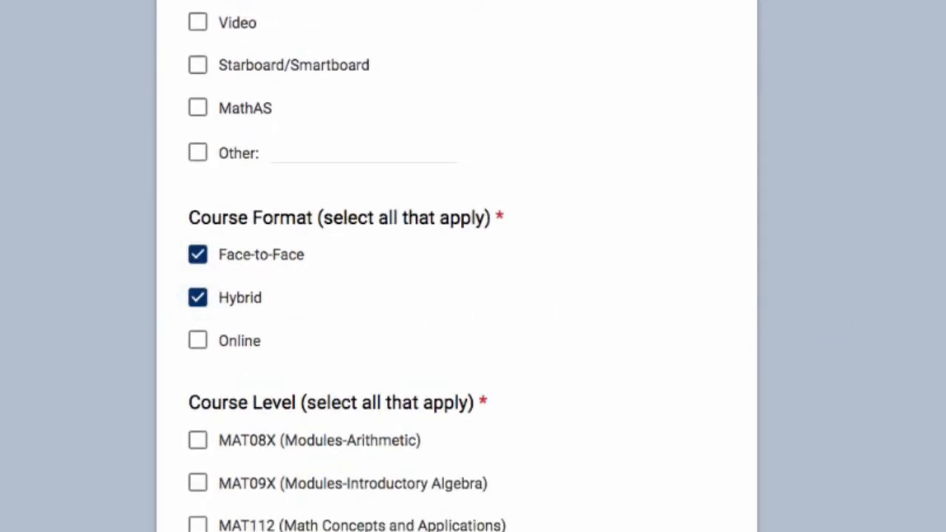
# Step: Tick MAT220-MAT230-MAT240 (Calculus) under Course Level
pyautogui.scroll(-8, 638, 380)
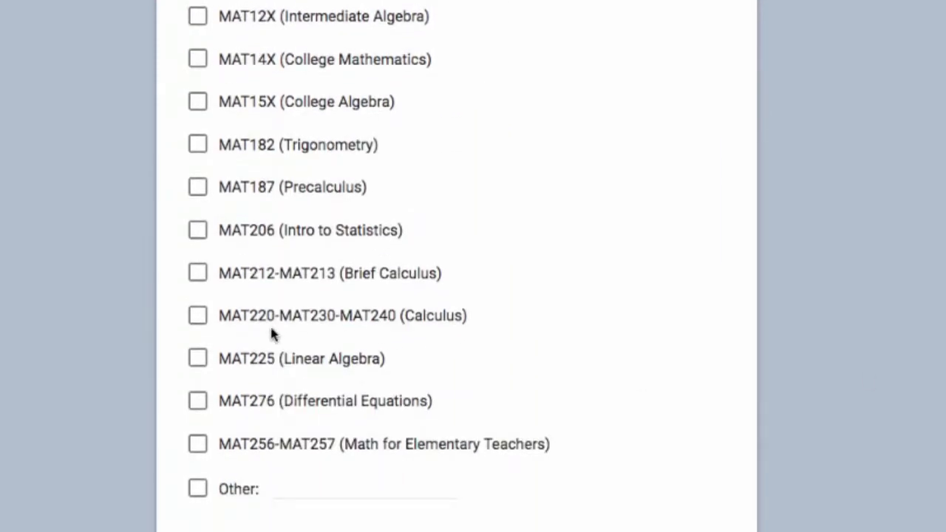
pyautogui.click(197, 316)
pyautogui.scroll(-1, 474, 266)
pyautogui.scroll(1, 474, 266)
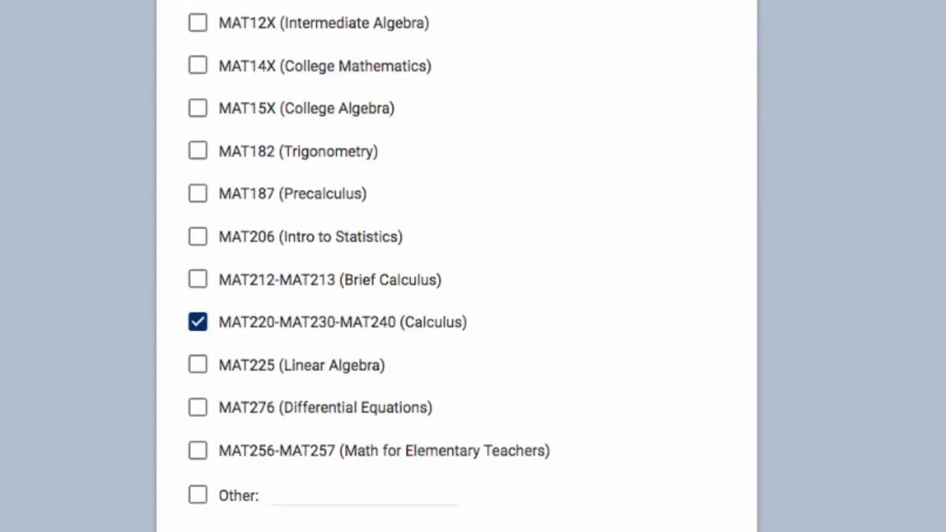
pyautogui.scroll(1, 473, 266)
pyautogui.scroll(-1, 474, 266)
pyautogui.scroll(1, 473, 266)
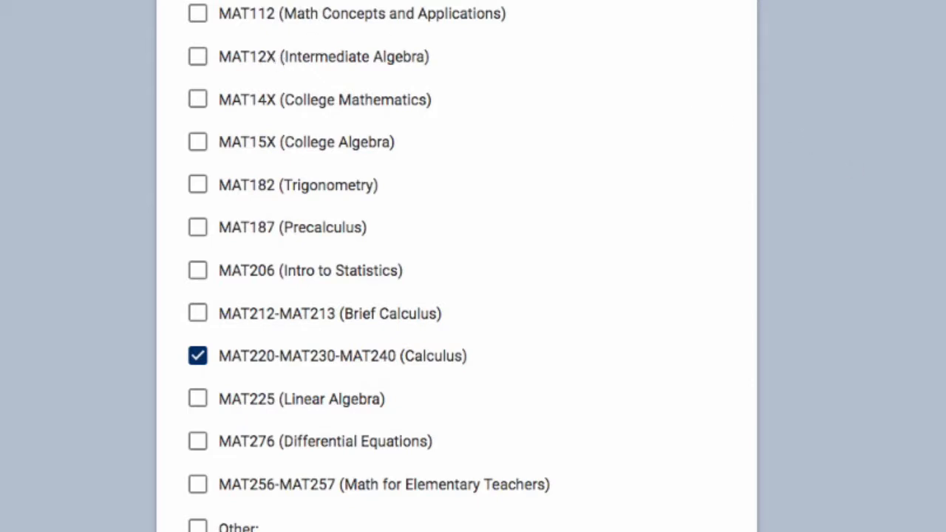
pyautogui.scroll(-7, 473, 267)
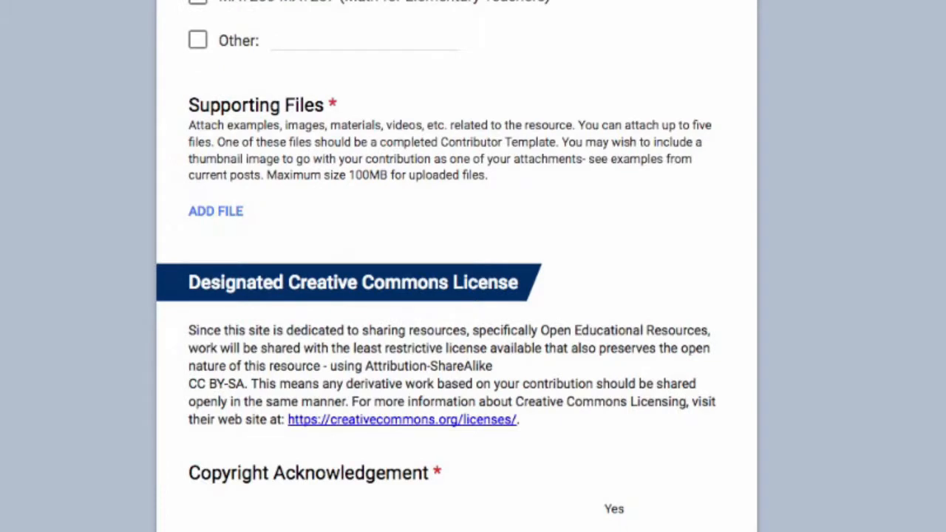
# Step: Add the contributor template and Thumbnail-Centroid Project.jpg to the Supporting Files upload list
pyautogui.click(216, 212)
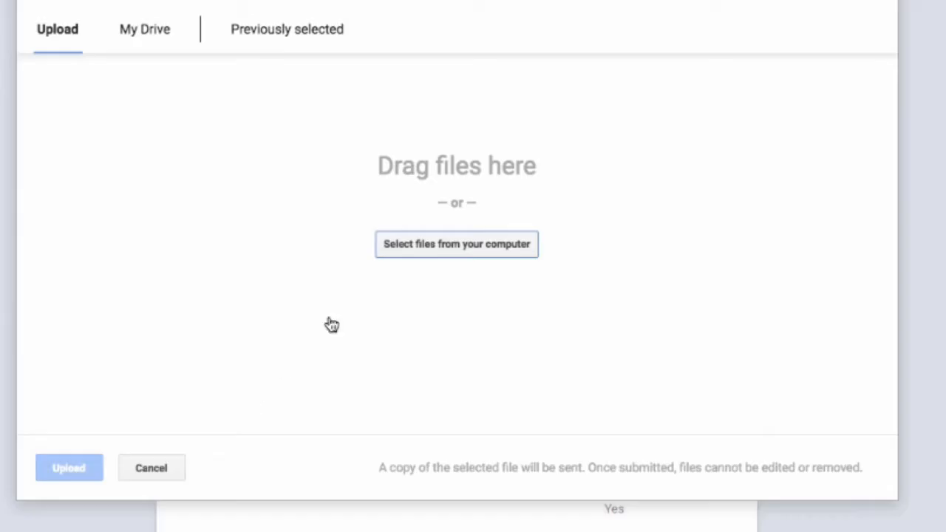
pyautogui.click(417, 252)
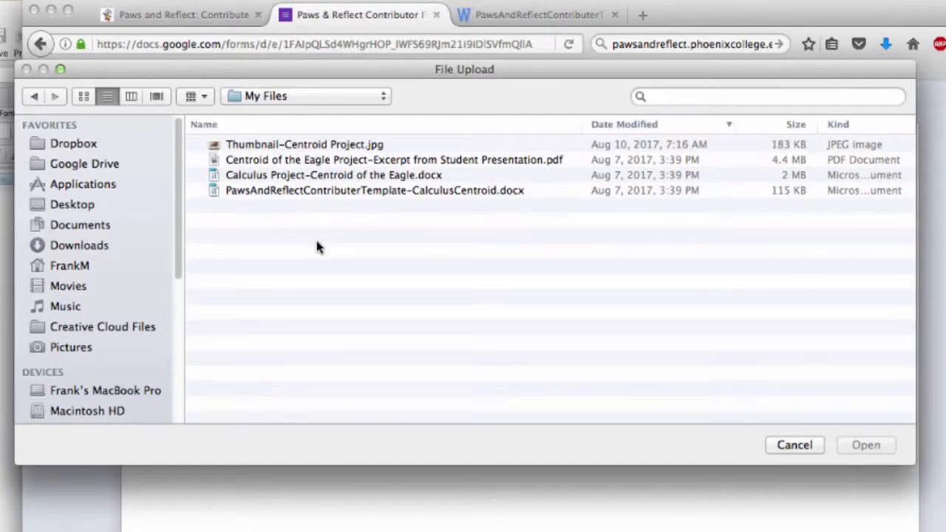
pyautogui.click(300, 191)
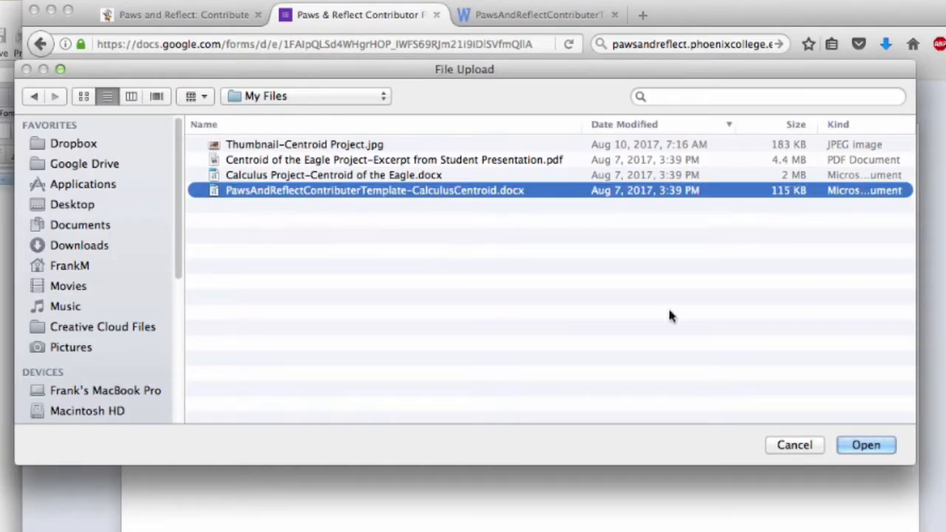
pyautogui.click(866, 445)
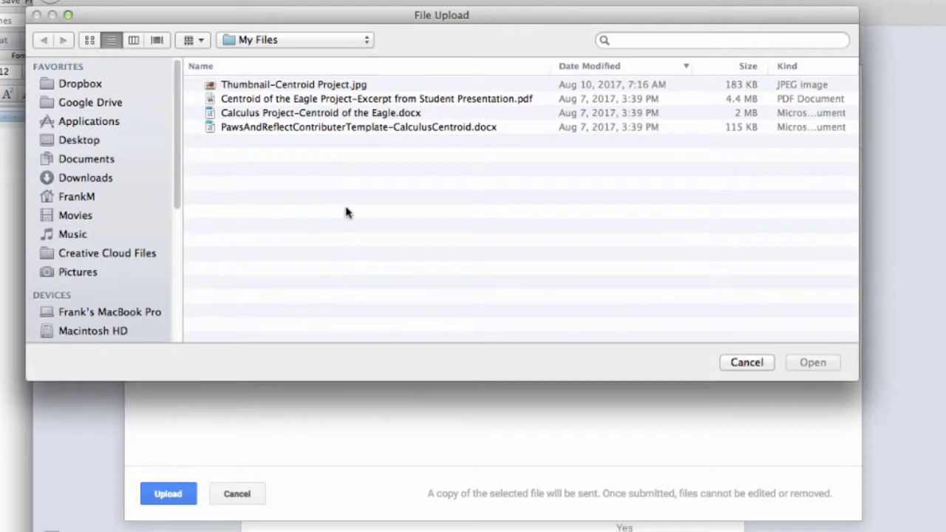
pyautogui.click(317, 87)
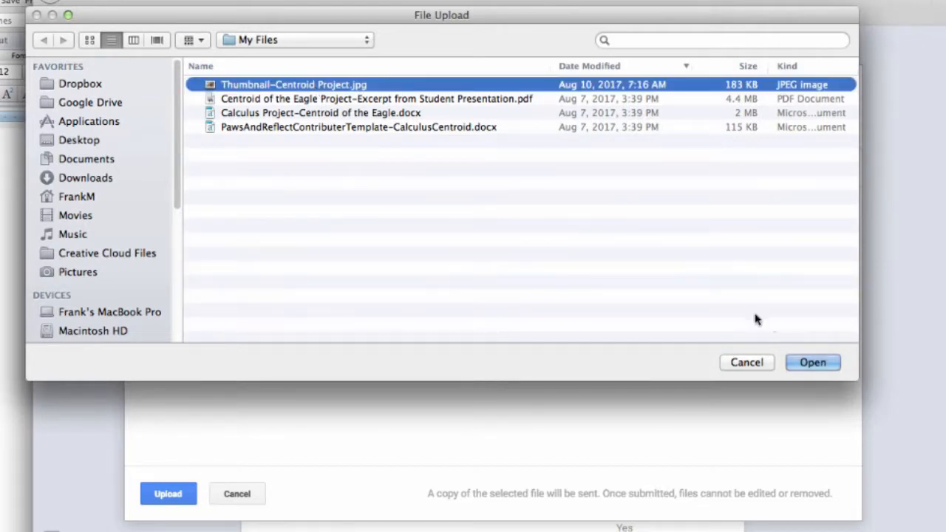
pyautogui.click(813, 369)
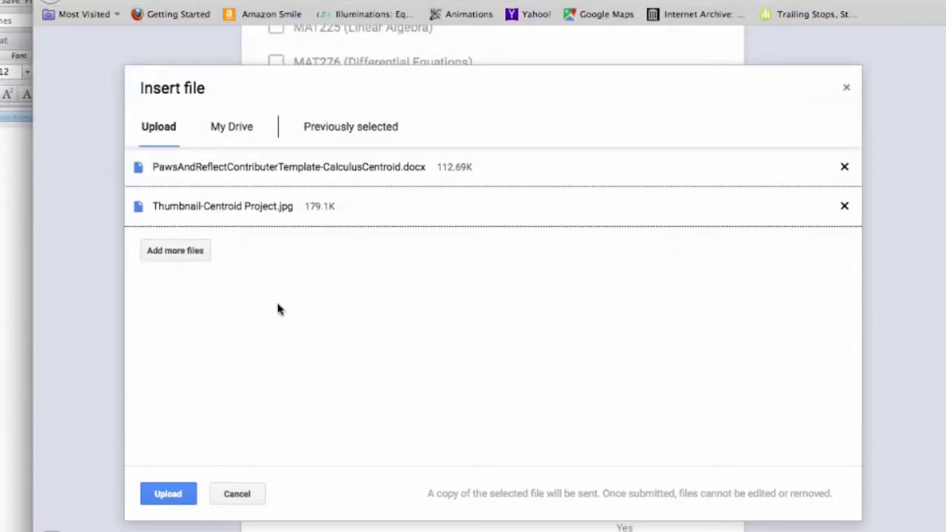
# Step: Add Calculus Project-Centroid of the Eagle.docx and the presentation excerpt PDF, then upload all four
pyautogui.click(172, 251)
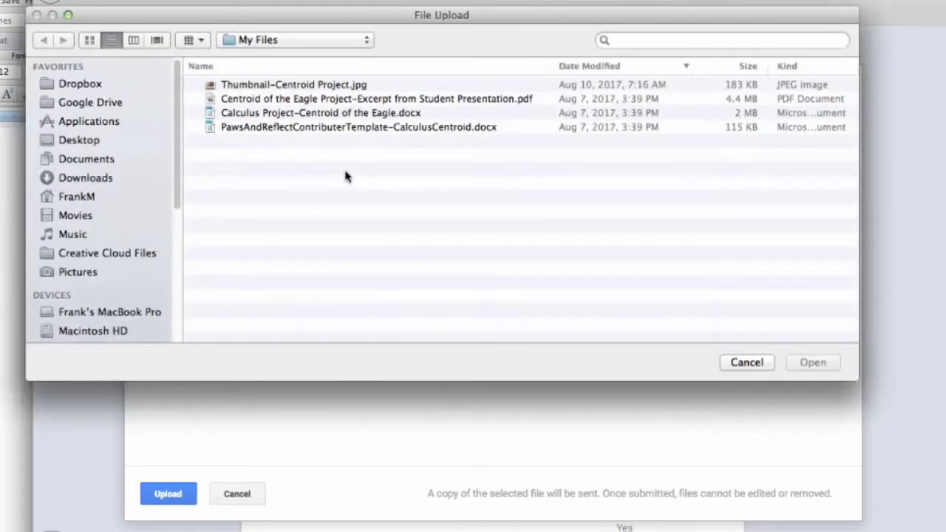
pyautogui.click(335, 113)
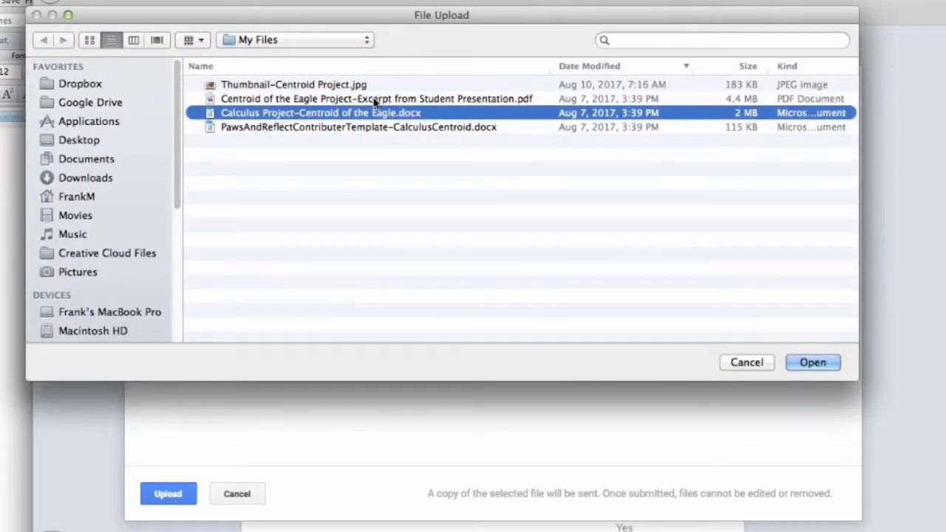
pyautogui.keyDown('shift'); pyautogui.click(375, 100); pyautogui.keyUp('shift')
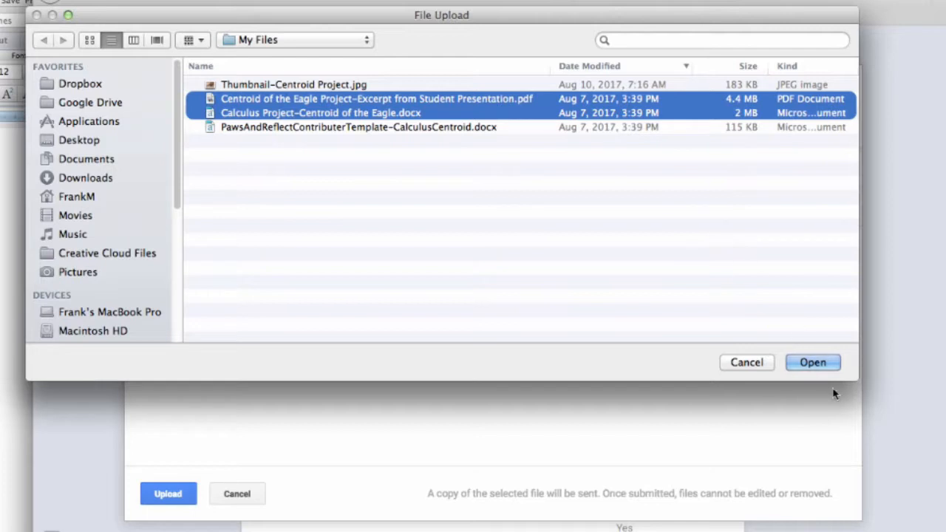
pyautogui.click(816, 365)
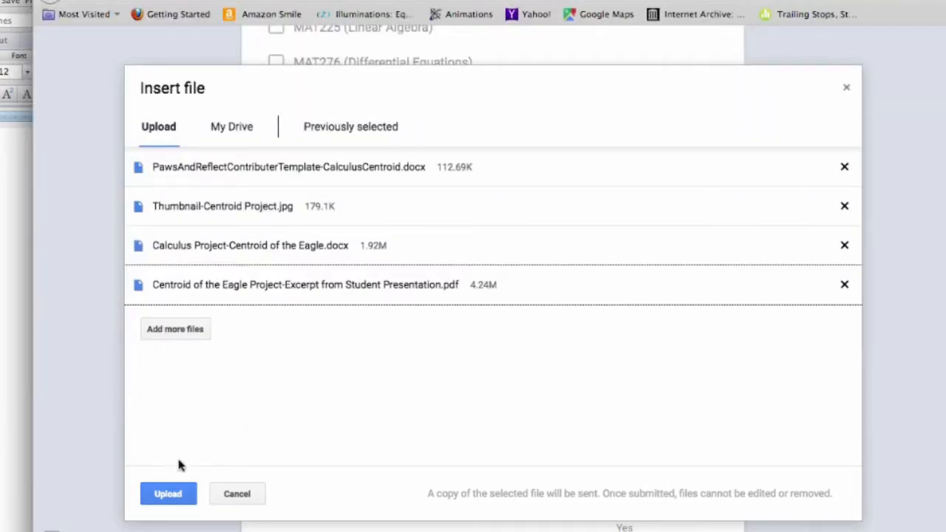
pyautogui.click(170, 494)
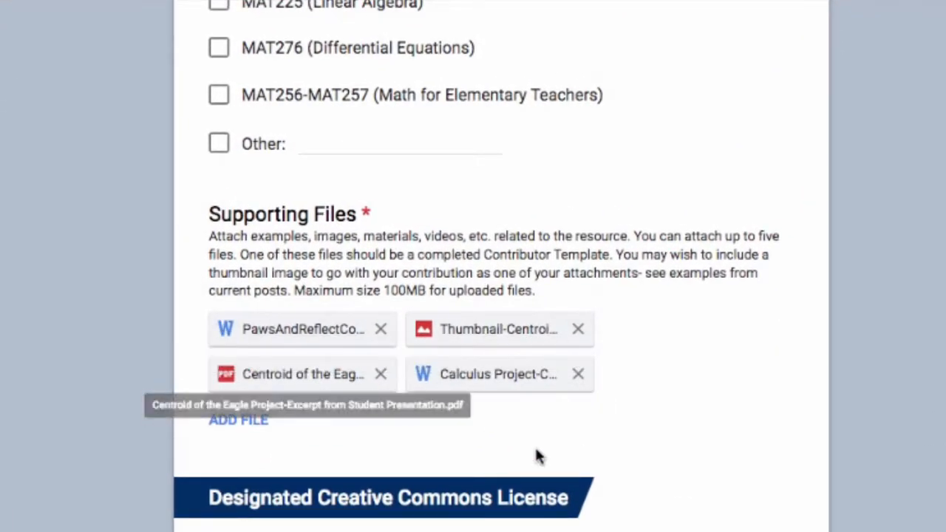
# Step: Answer Yes to own work, sharing and CC BY-SA use, then submit the form
pyautogui.scroll(-7, 502, 266)
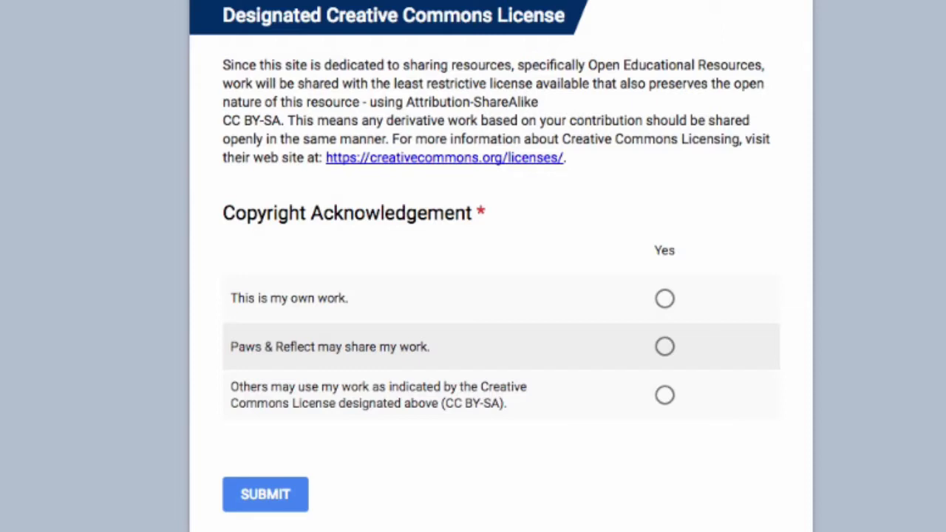
pyautogui.scroll(-1, 502, 266)
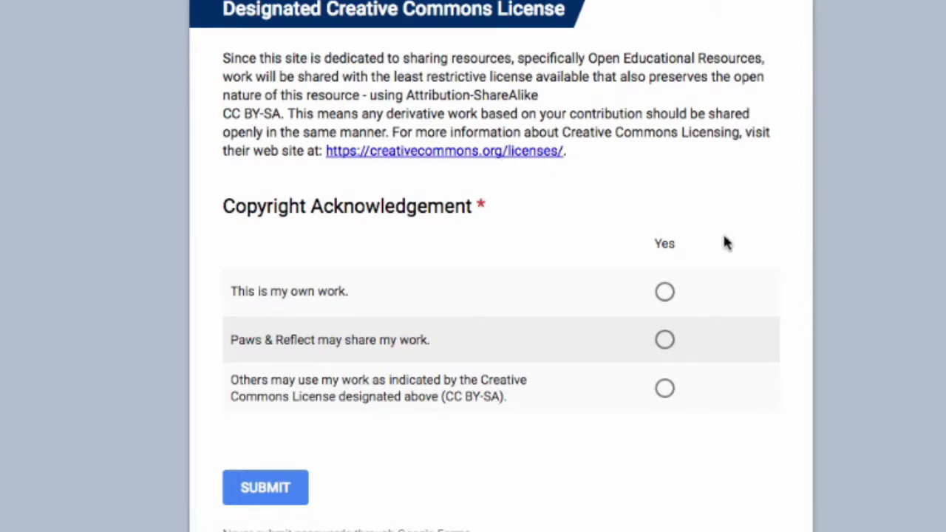
pyautogui.click(668, 294)
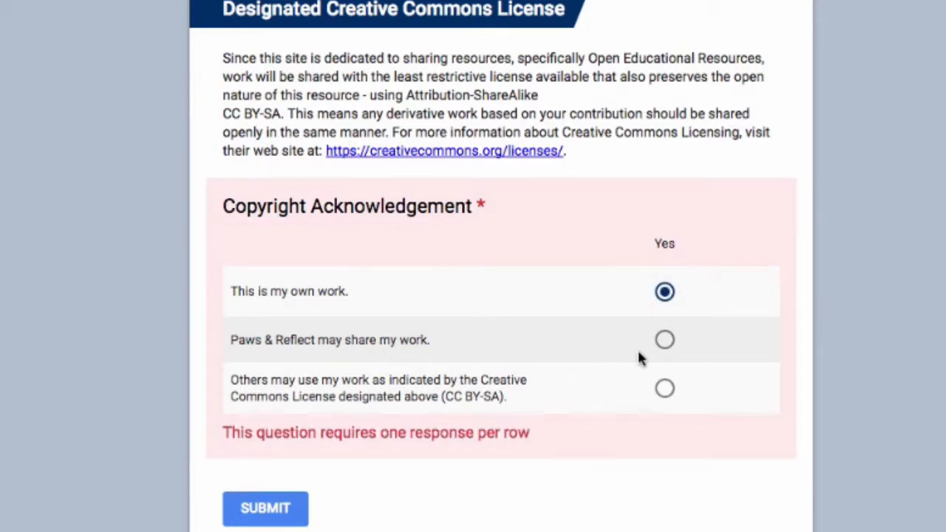
pyautogui.click(666, 341)
pyautogui.click(665, 390)
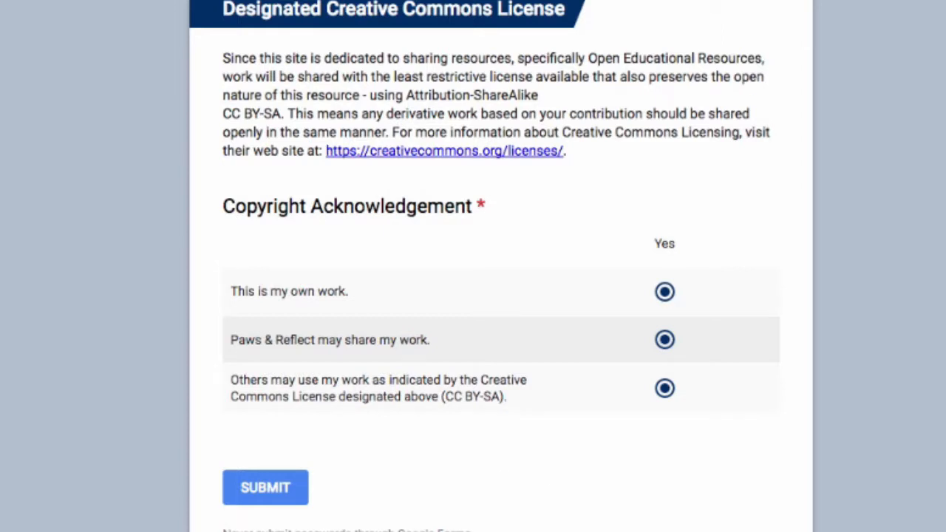
pyautogui.scroll(-3, 584, 361)
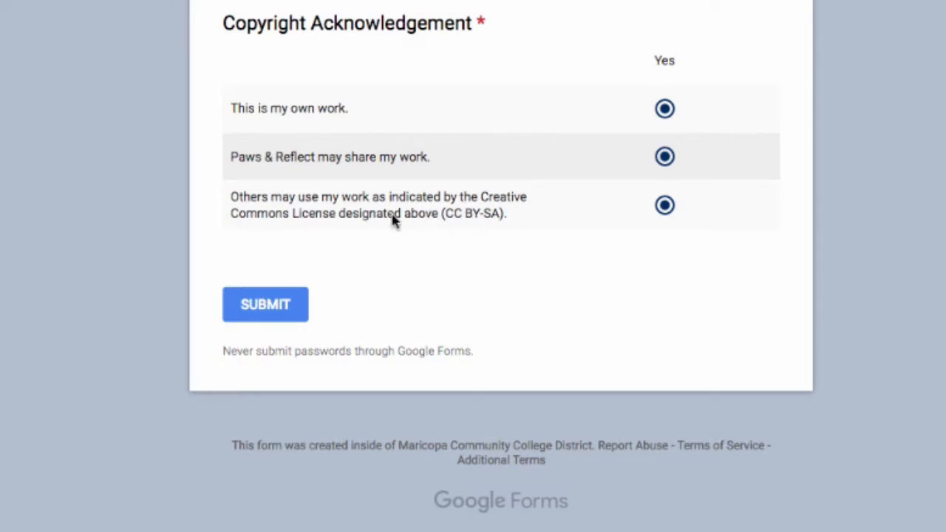
pyautogui.click(273, 304)
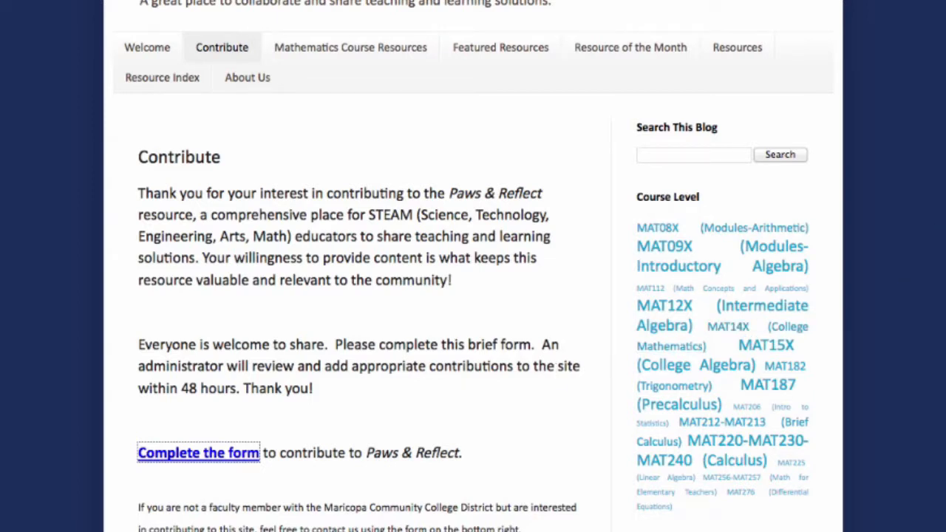
# Step: Filter the blog by the MAT220-MAT230-MAT240 (Calculus) label and read the Centroid of the Eagle post down to its downloadables
pyautogui.scroll(-5, 473, 267)
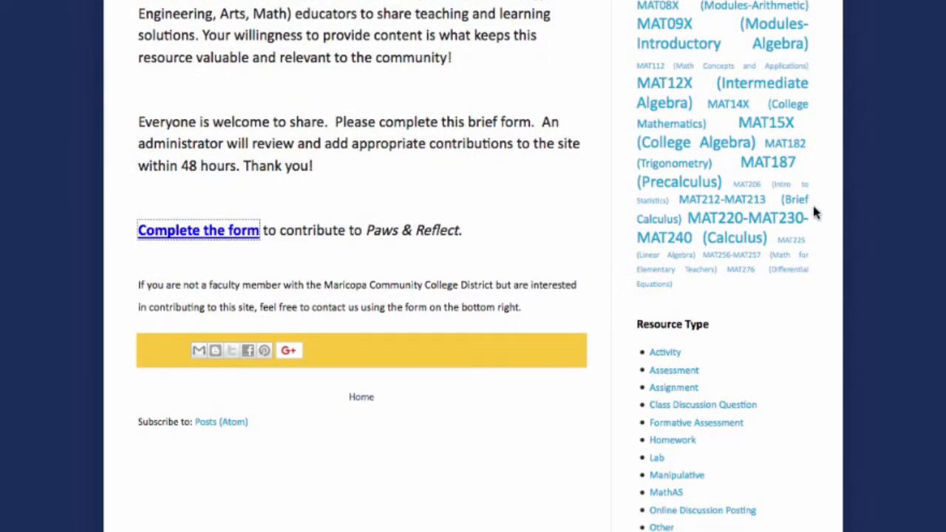
pyautogui.click(726, 222)
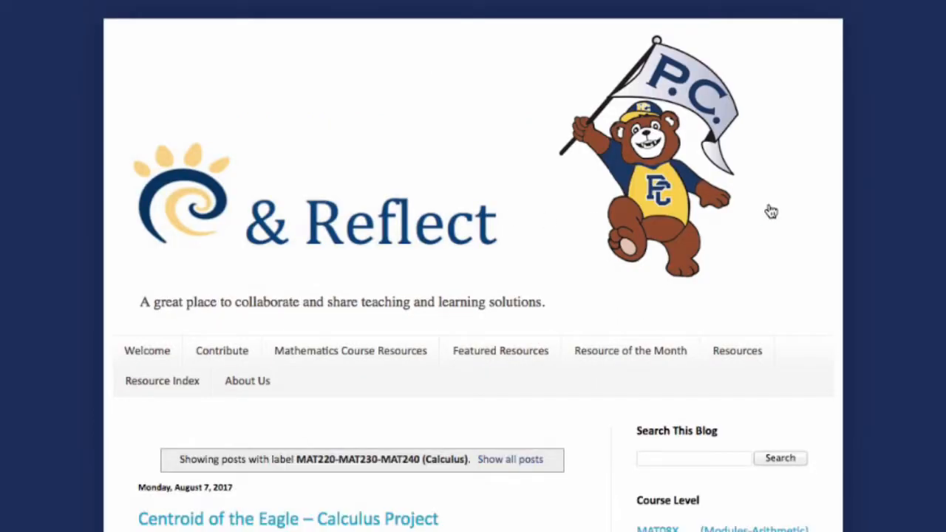
pyautogui.scroll(-5, 473, 296)
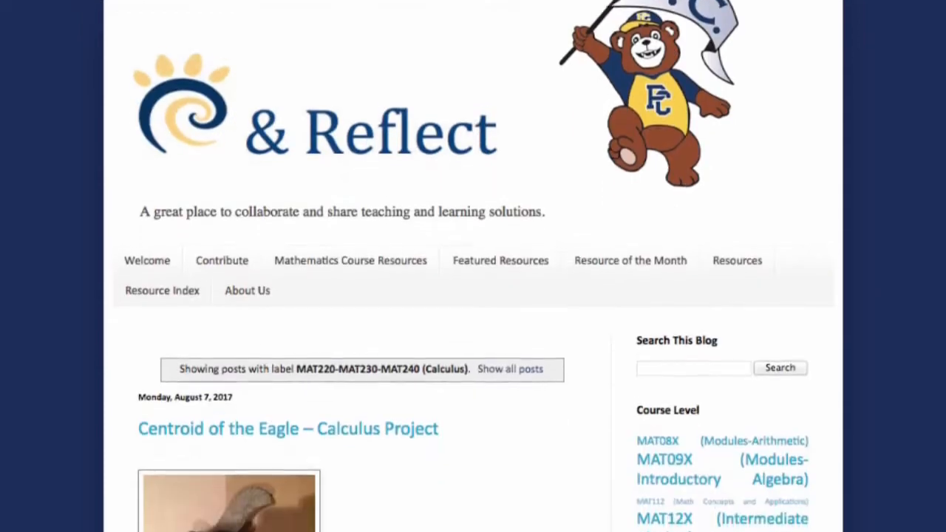
pyautogui.scroll(-1, 474, 296)
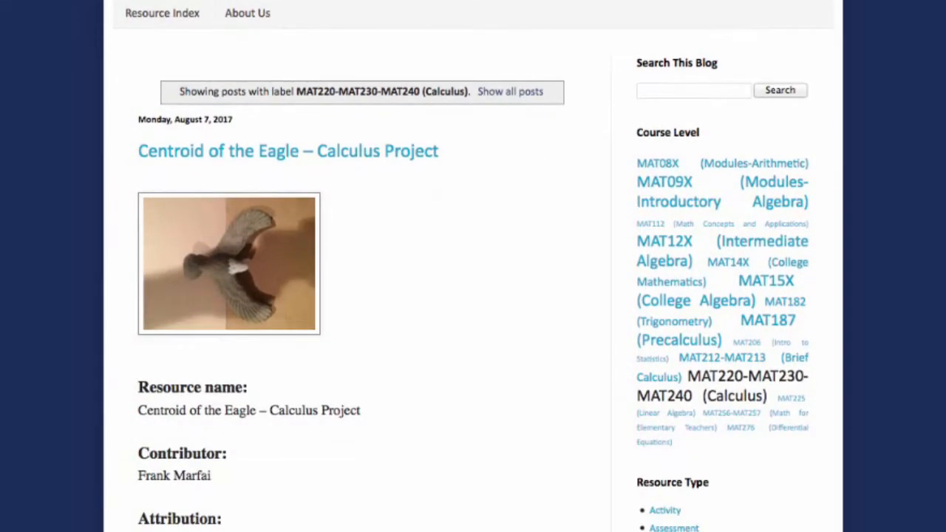
pyautogui.scroll(1, 473, 266)
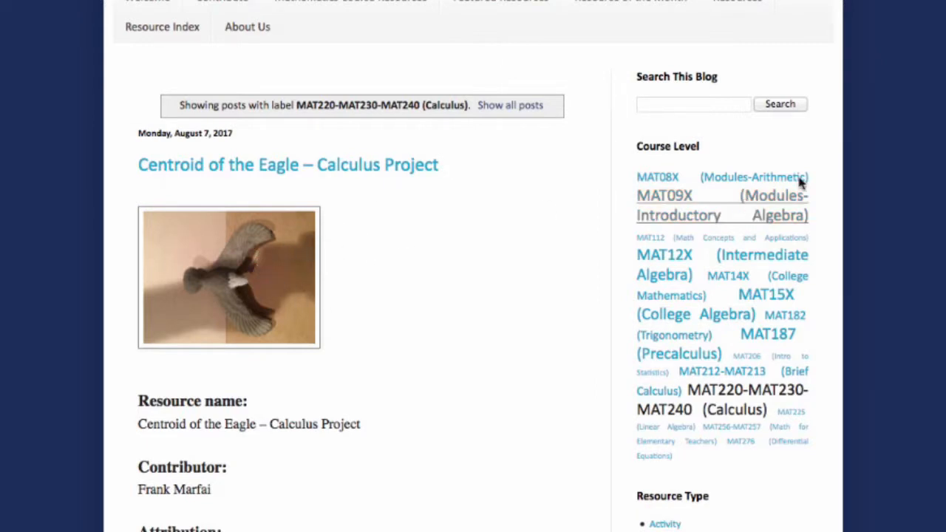
pyautogui.scroll(-6, 473, 266)
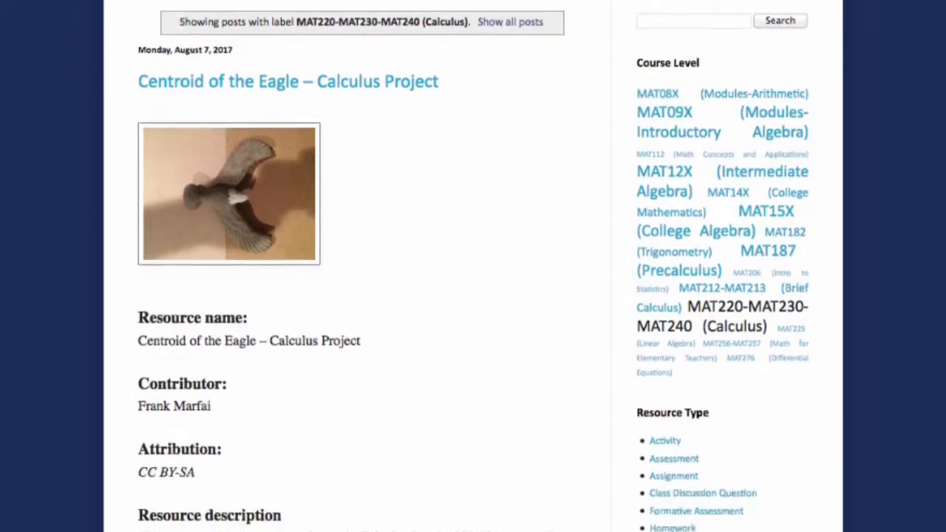
pyautogui.scroll(-8, 473, 266)
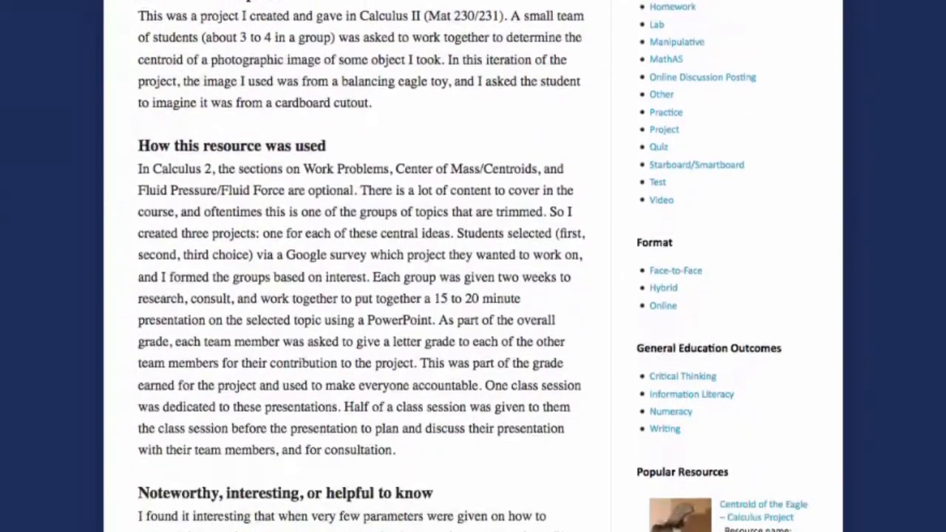
pyautogui.scroll(-5, 474, 266)
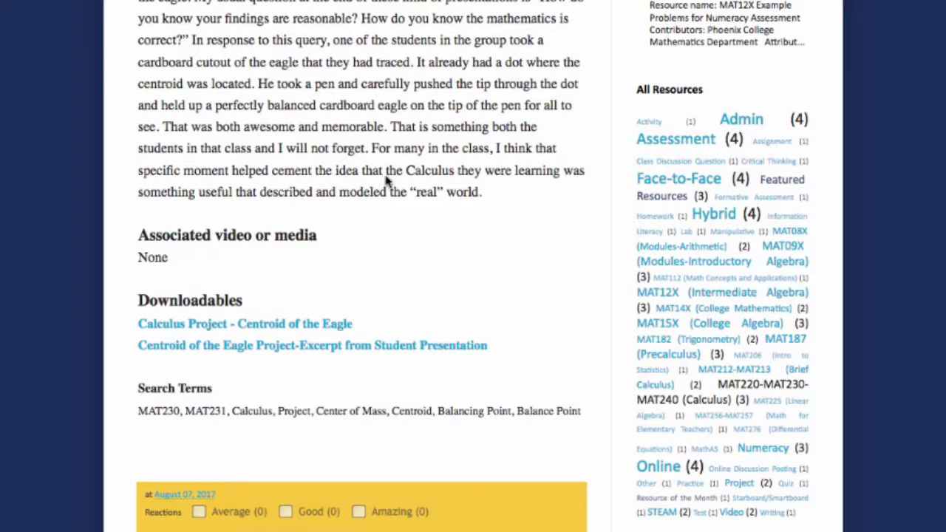
pyautogui.click(307, 327)
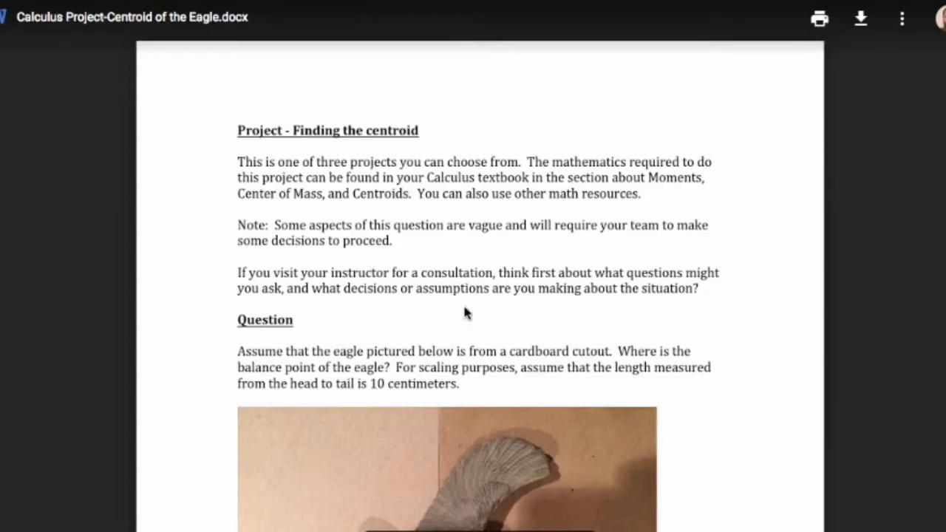
pyautogui.hotkey('ctrl', 'w')
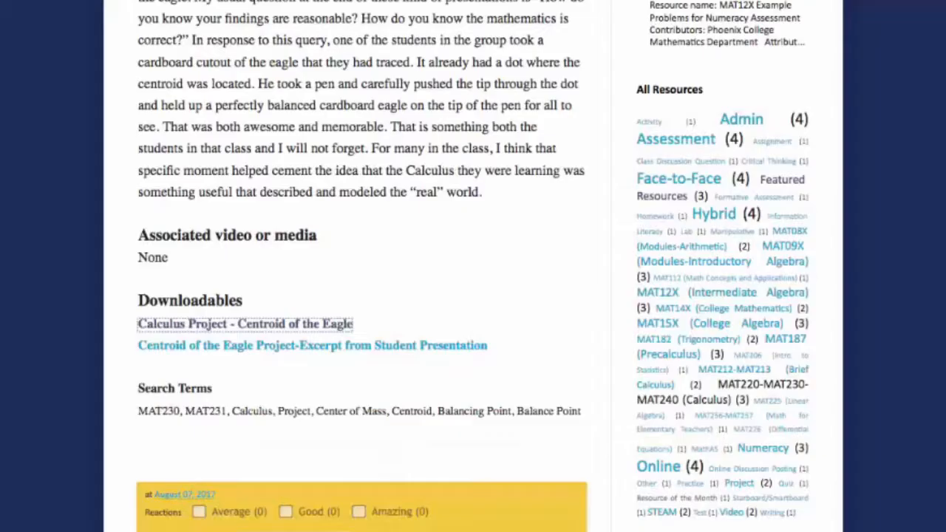
pyautogui.click(234, 346)
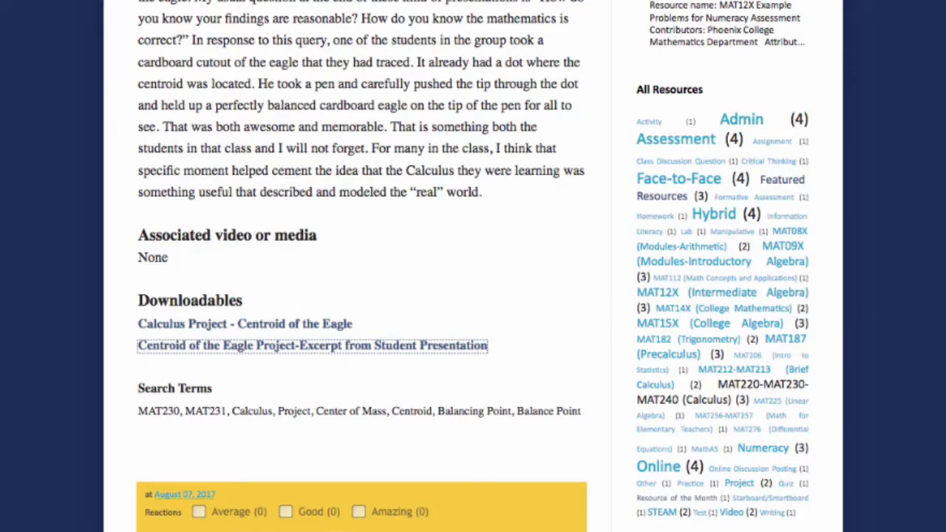
pyautogui.scroll(-5, 473, 266)
pyautogui.scroll(5, 473, 267)
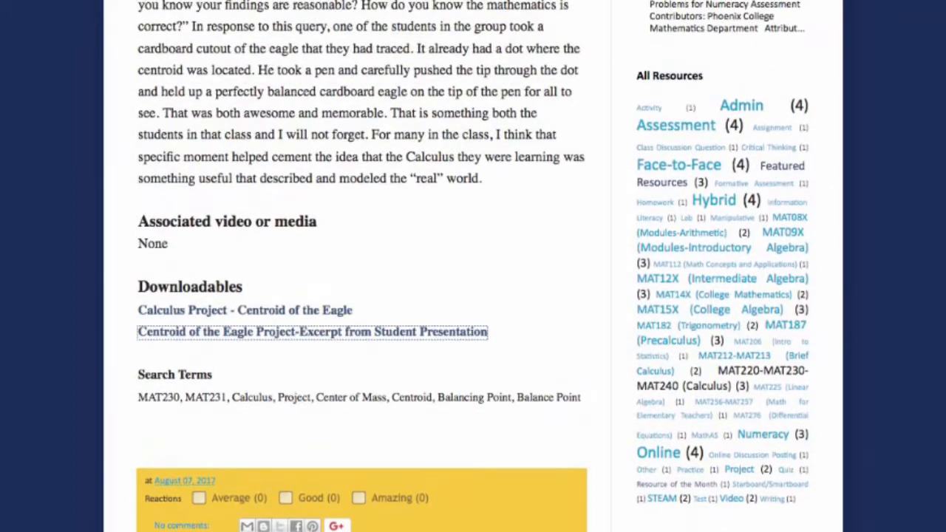
pyautogui.scroll(-1, 474, 266)
pyautogui.scroll(10, 473, 266)
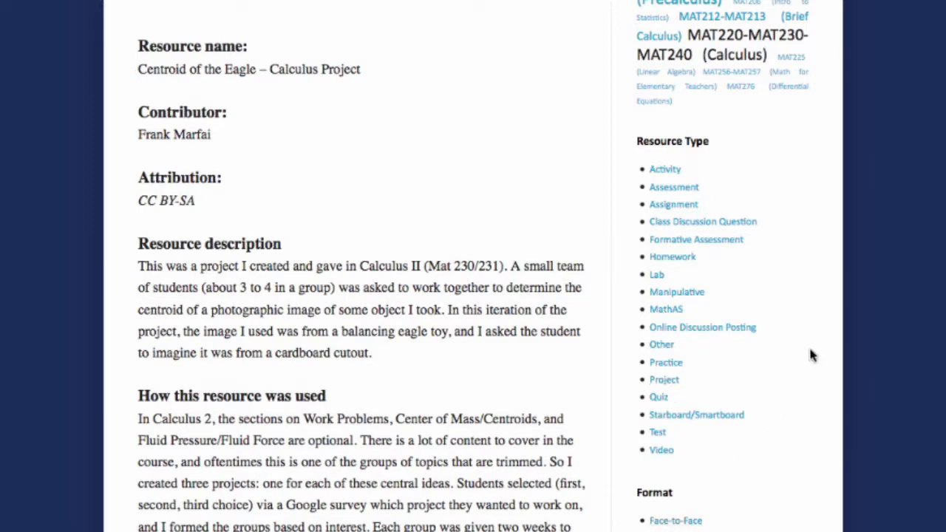
pyautogui.scroll(-2, 473, 266)
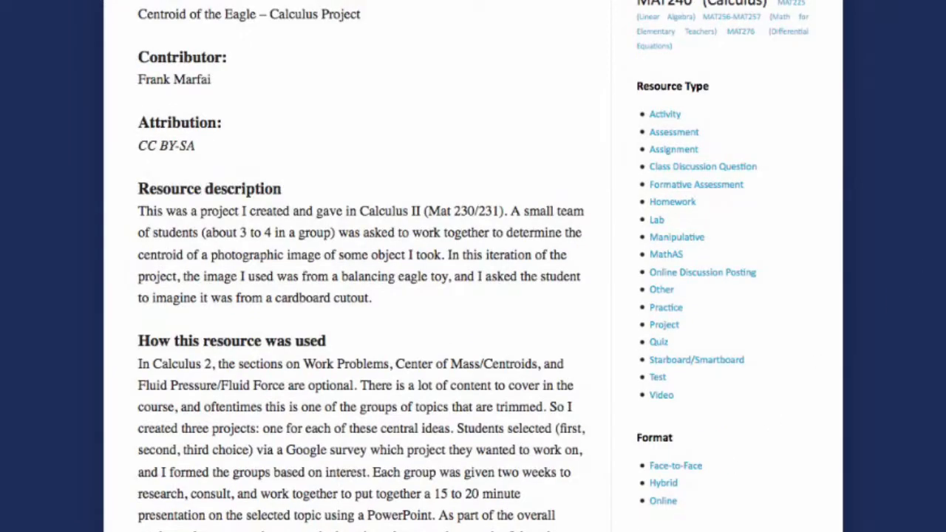
pyautogui.scroll(-6, 473, 266)
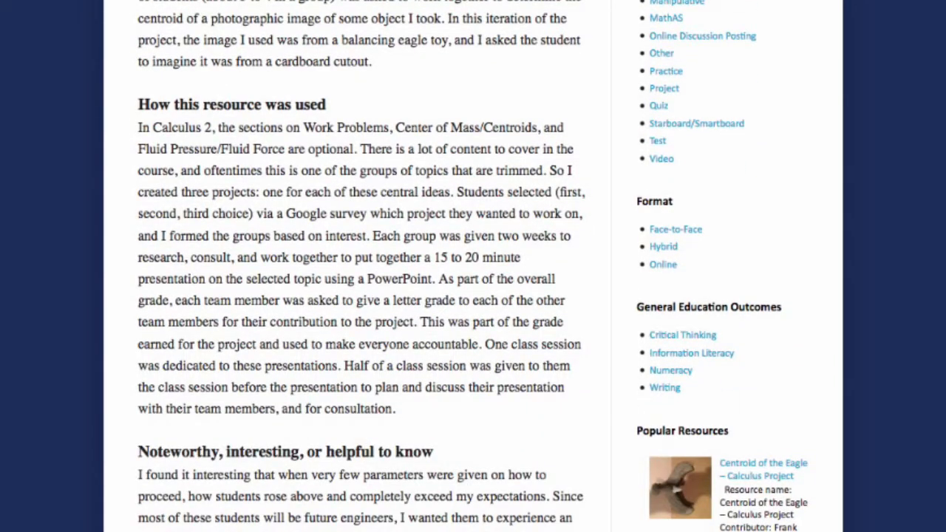
pyautogui.scroll(-15, 246, 304)
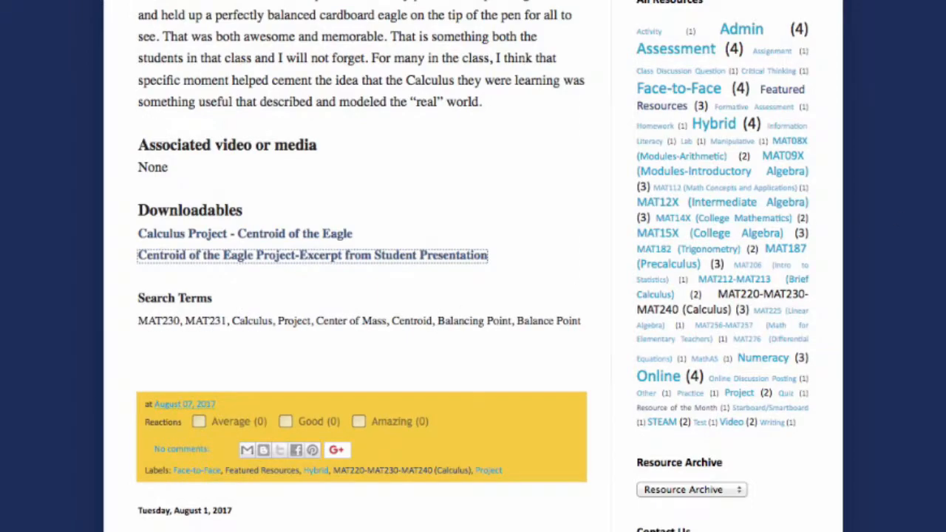
pyautogui.scroll(15, 939, 48)
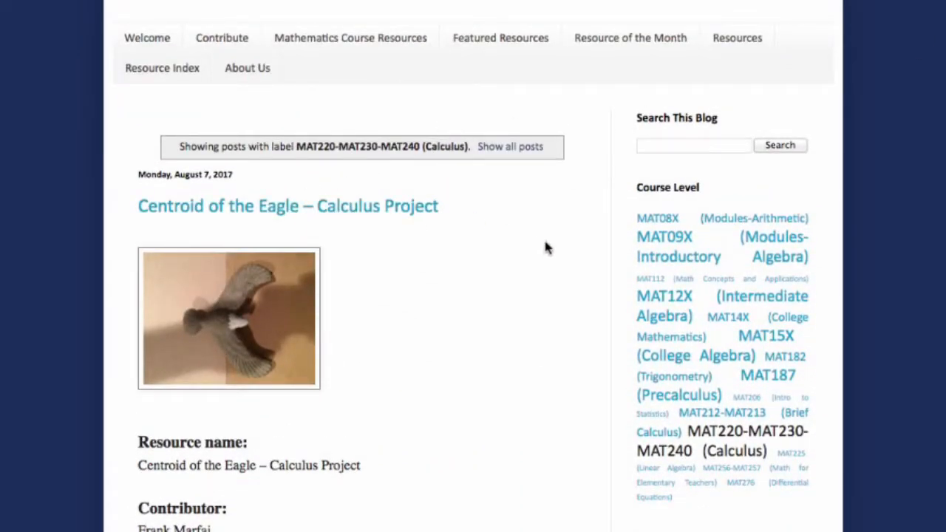
# Step: Search the blog for 'balance point' and read through the Centroid of the Eagle result
pyautogui.click(678, 147)
pyautogui.write('balance point')
pyautogui.click(780, 145)
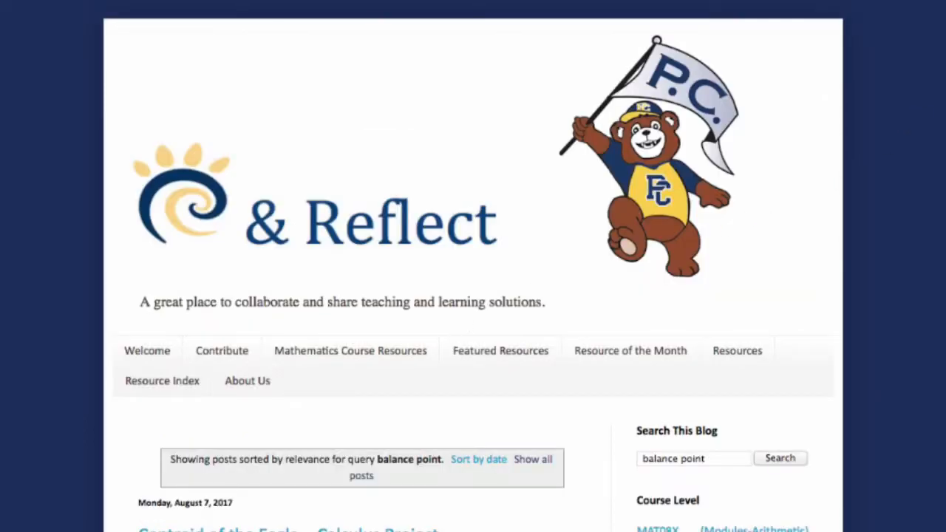
pyautogui.scroll(-6, 474, 296)
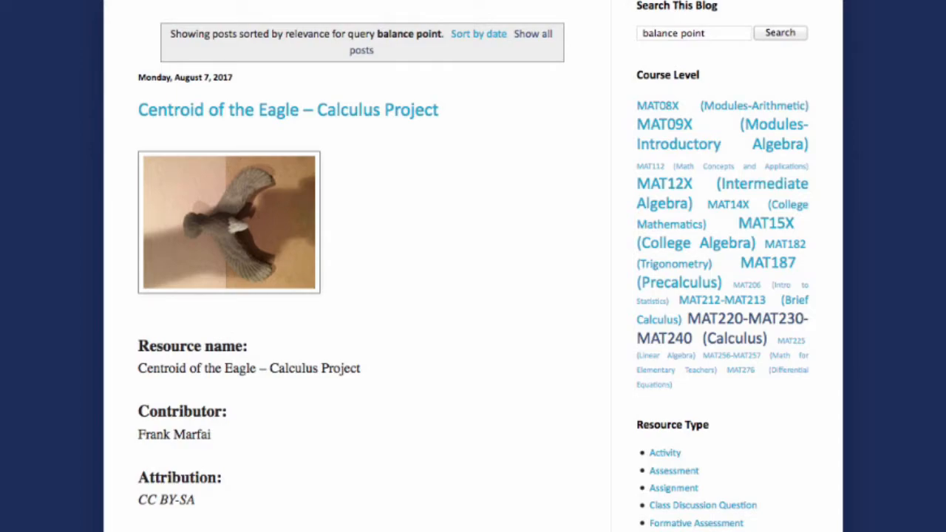
pyautogui.scroll(-7, 474, 296)
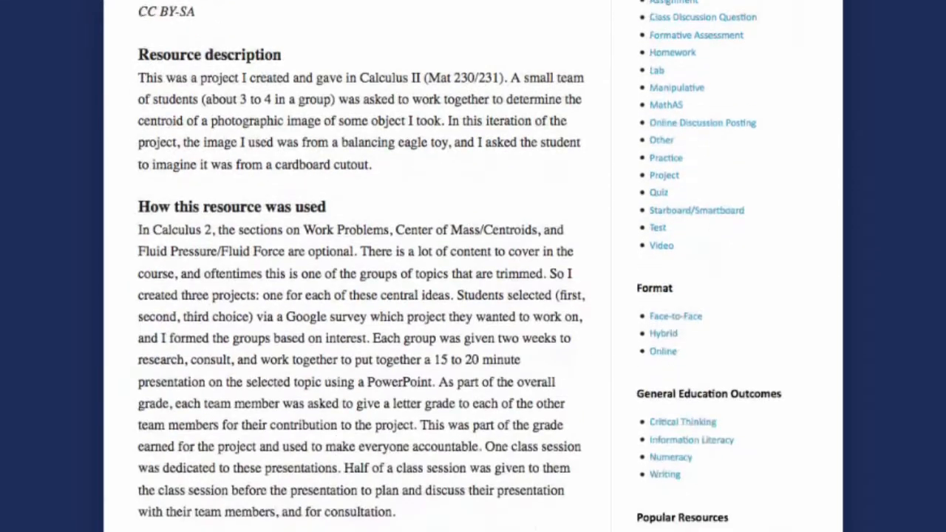
pyautogui.scroll(-12, 474, 296)
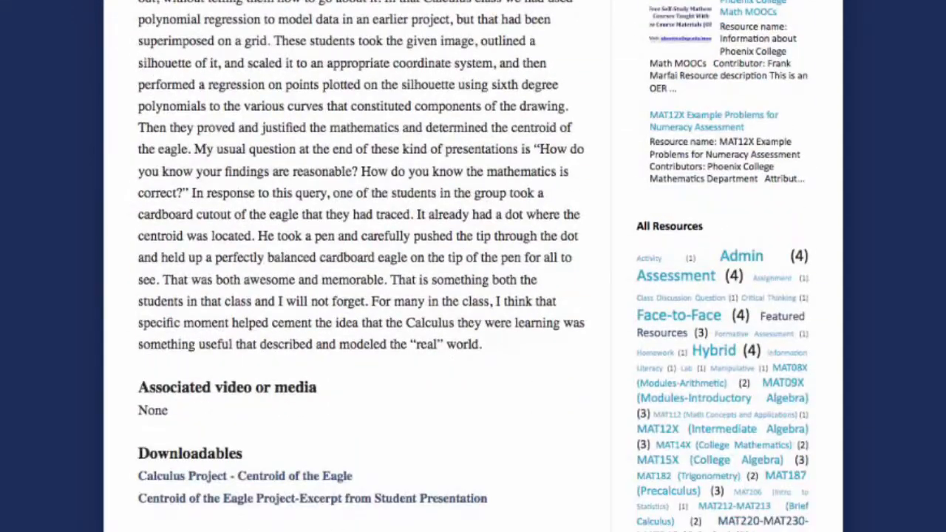
pyautogui.scroll(2, 473, 296)
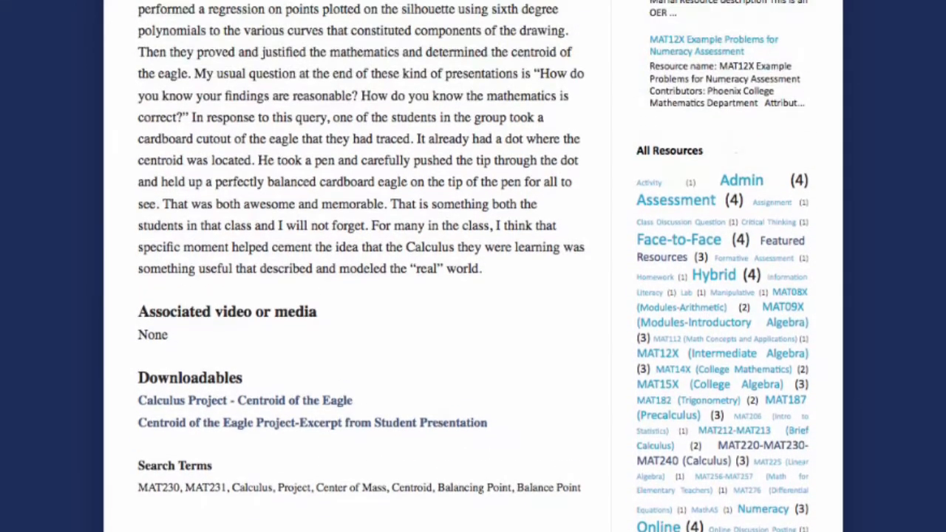
pyautogui.scroll(-2, 474, 296)
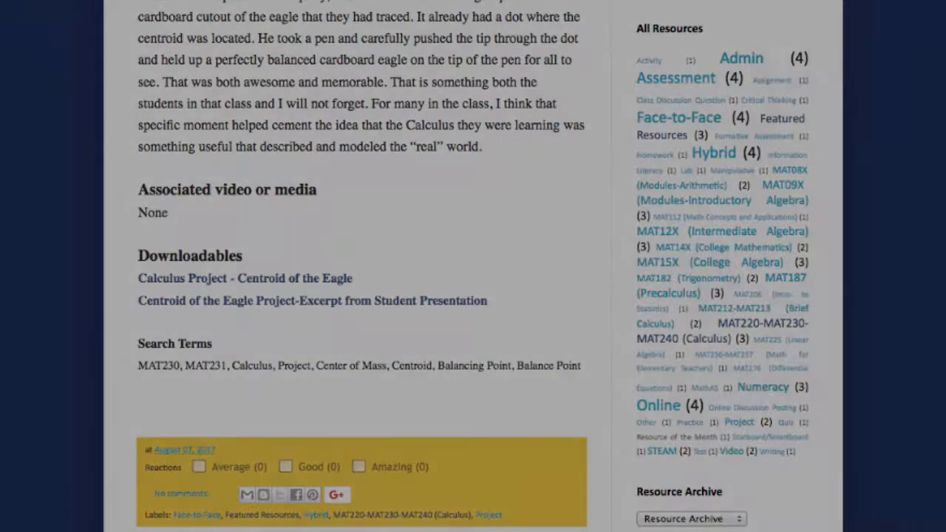